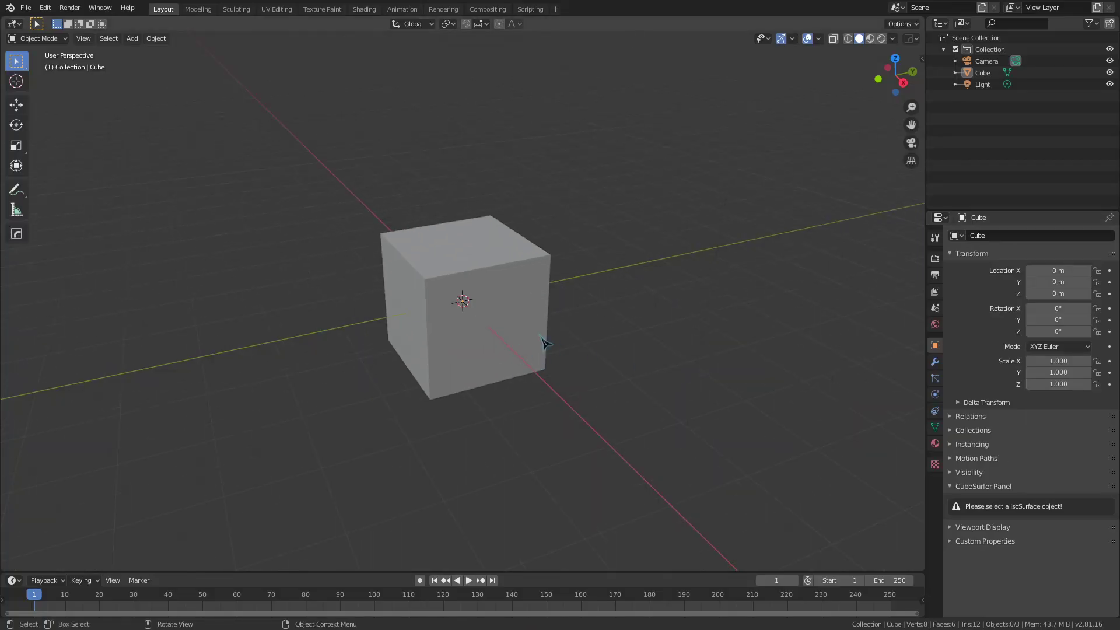
- Add a Force field object named Field at the scene origin from the Shift+A Force Field menu
key("shift+a")
mouse_move(545, 344)
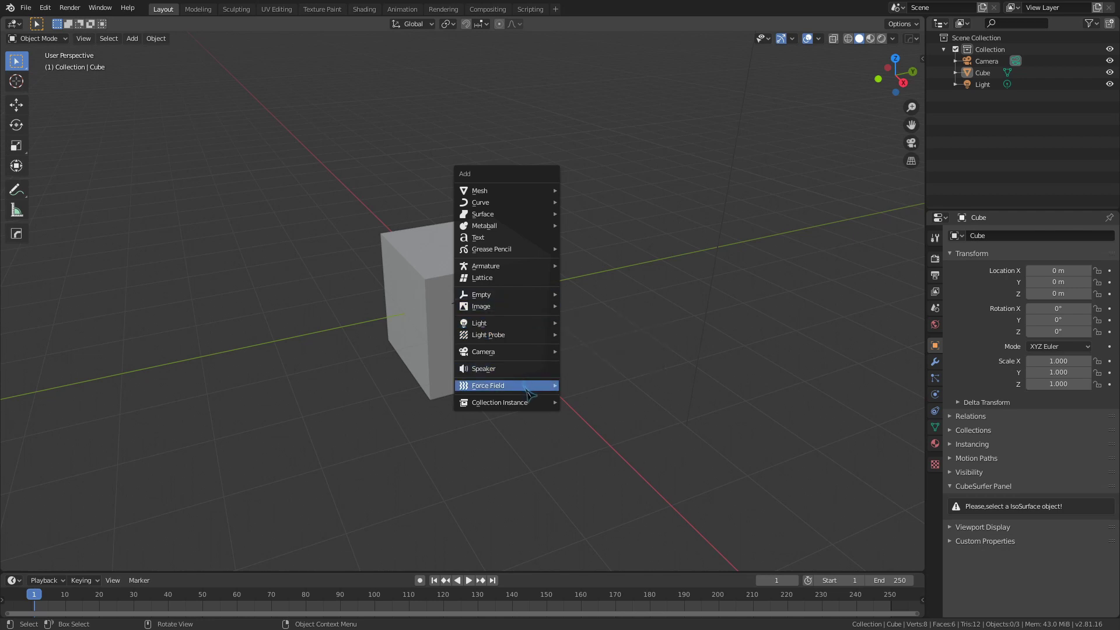
mouse_move(528, 394)
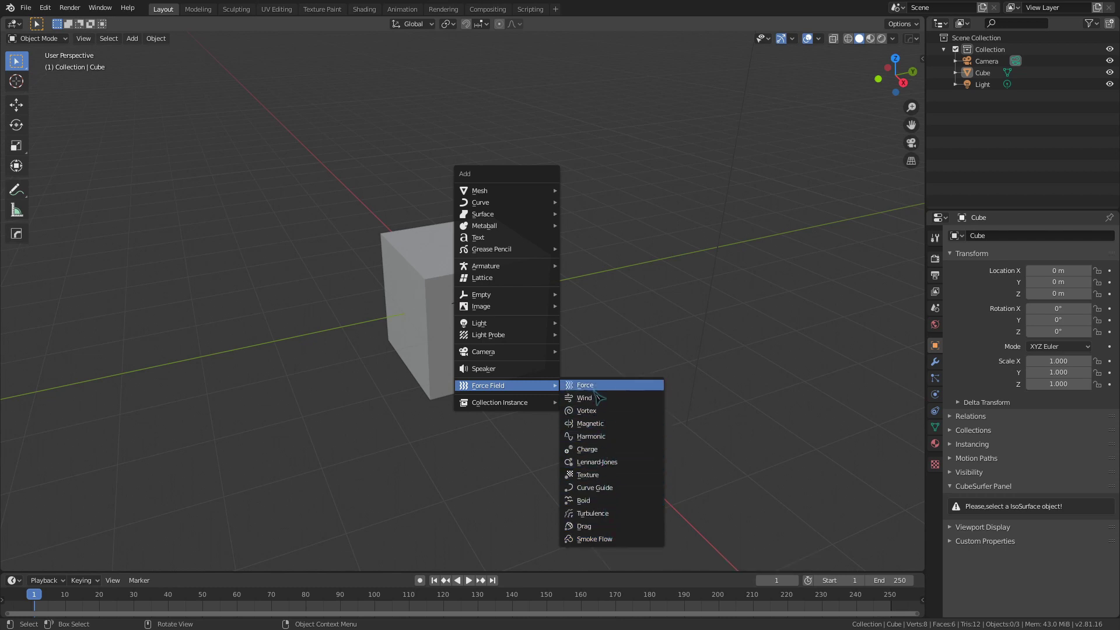
left_click(595, 390)
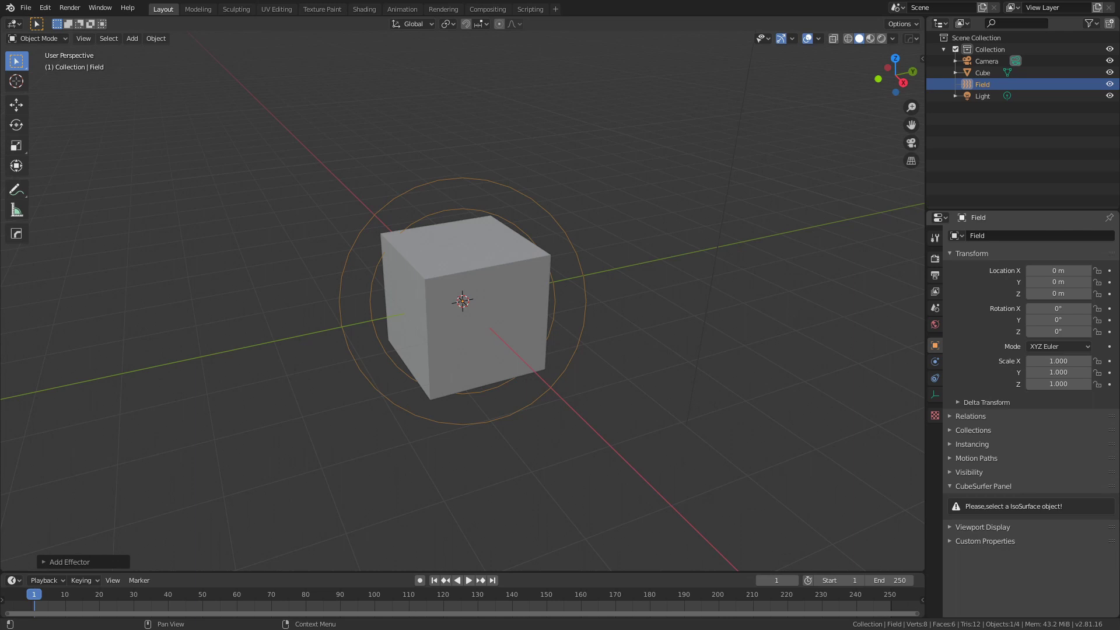
- Reselect the Field and review its Physics settings, including field types and shapes
scroll(464, 303, "up", 1)
left_click(690, 345)
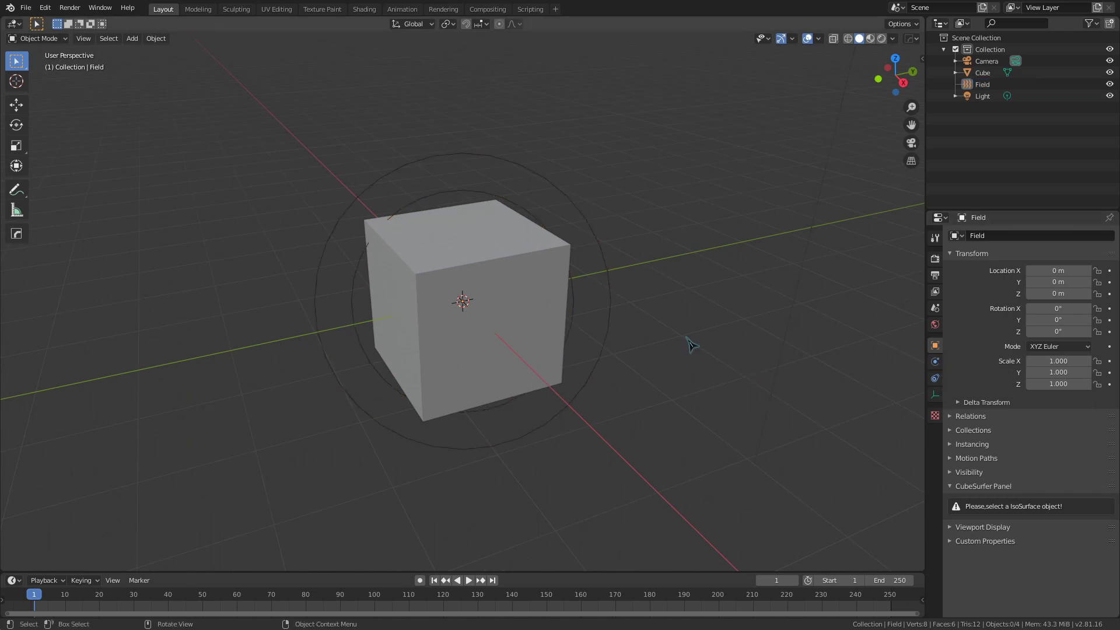
left_click(613, 305)
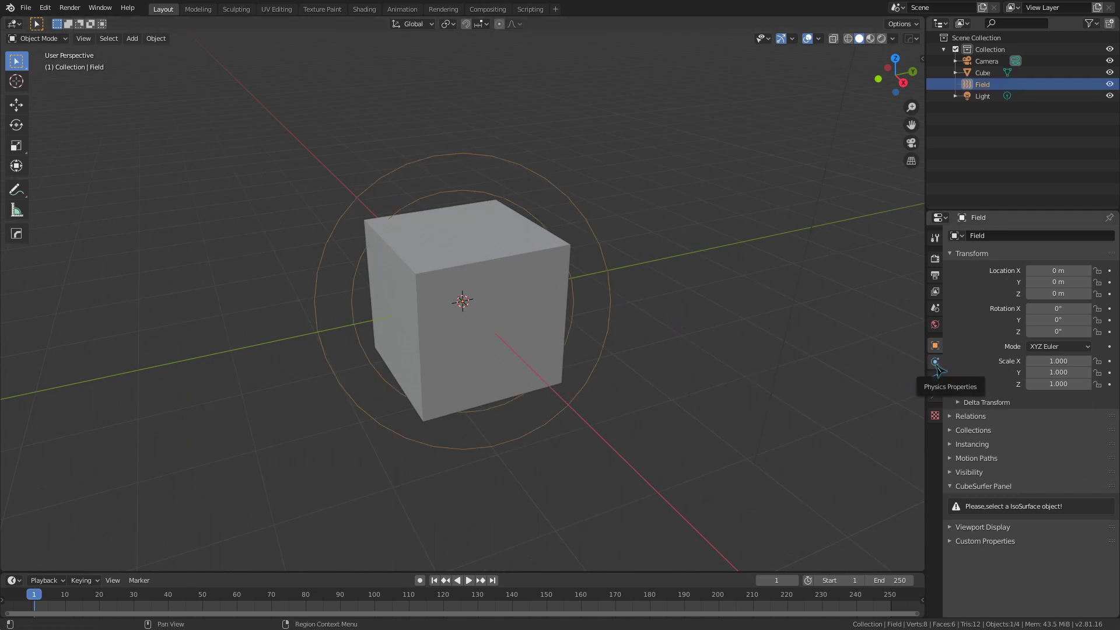
left_click(935, 363)
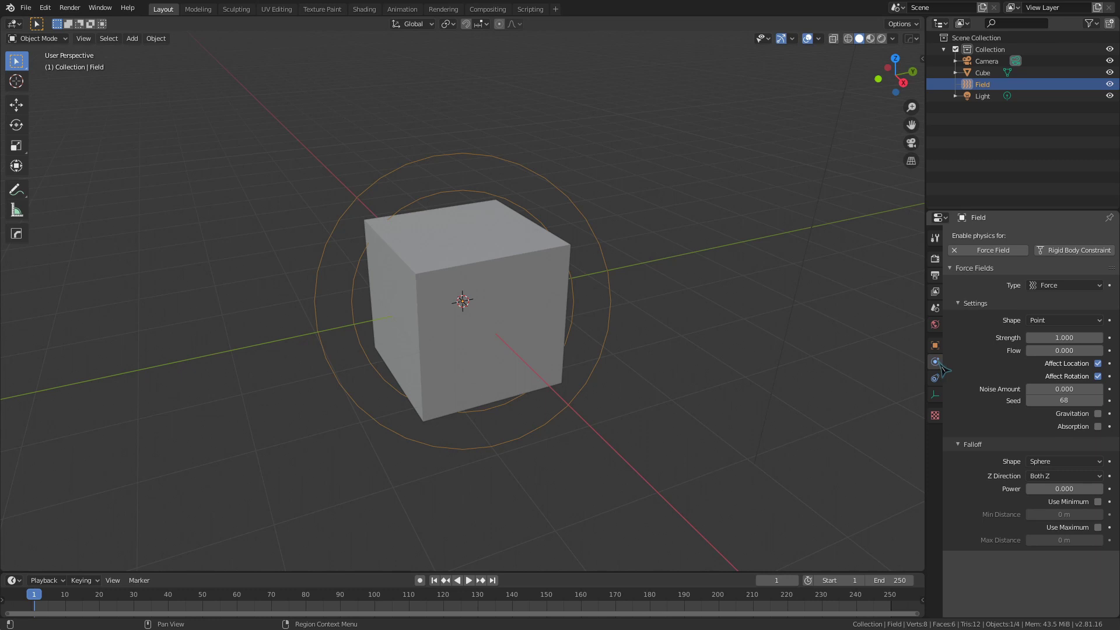
left_click(1044, 286)
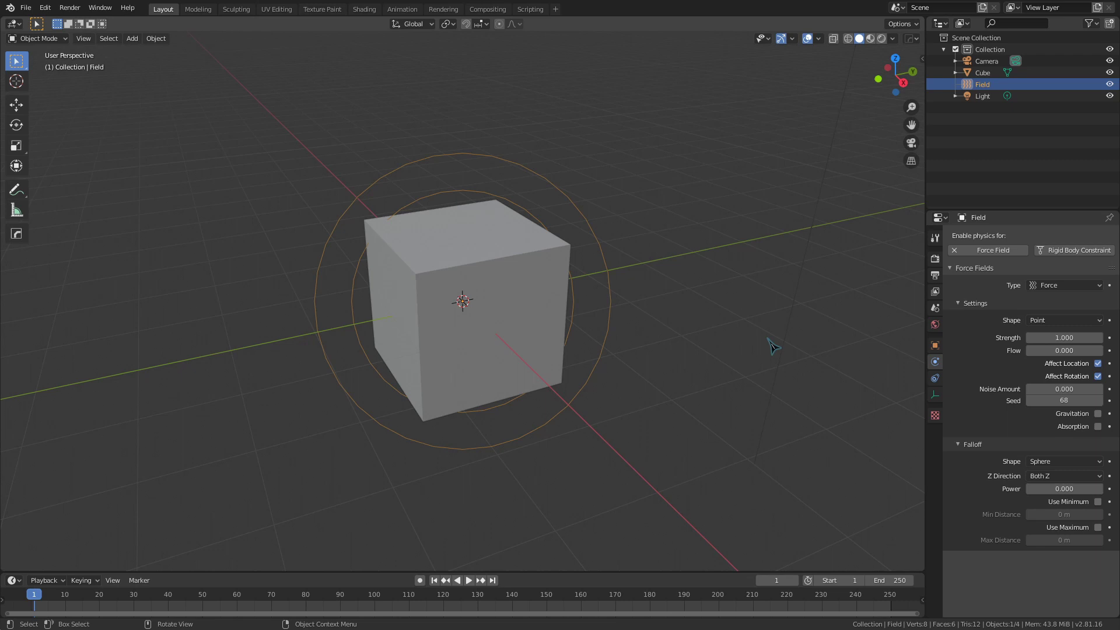
left_click(1080, 323)
scroll(637, 337, "down", 5)
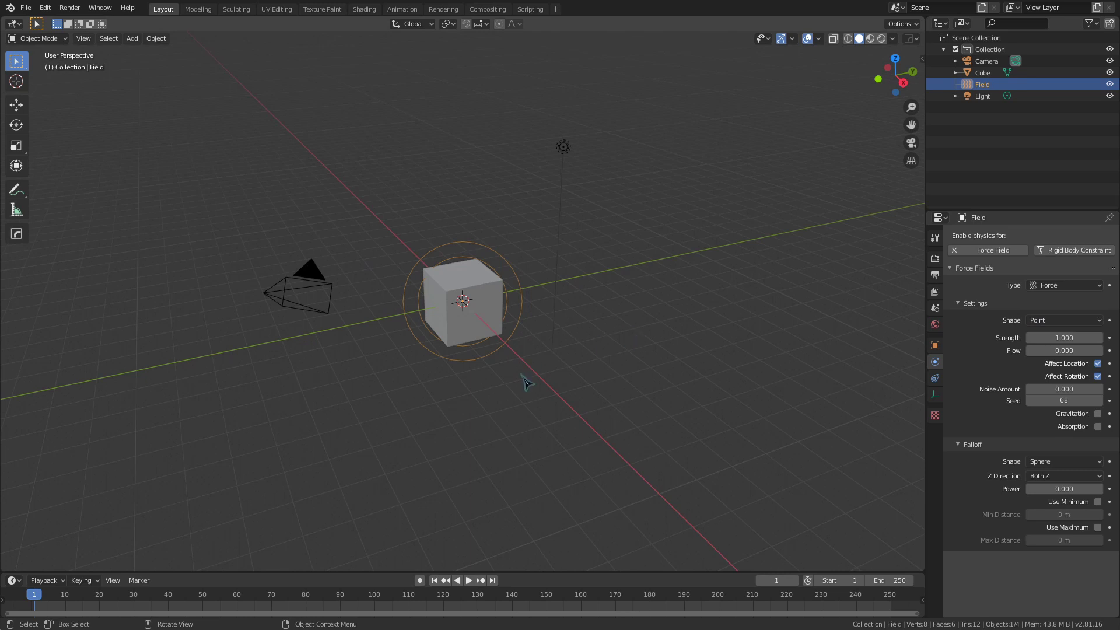
- Set the Field's Strength to 300
left_click_drag(1100, 337, 1086, 335)
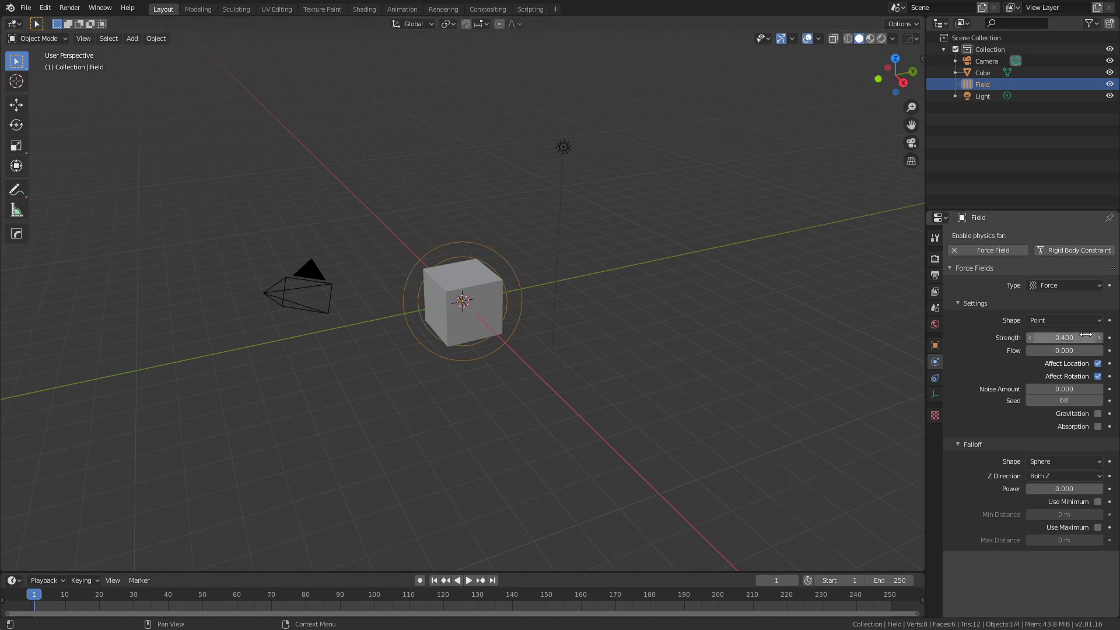
left_click(1086, 337)
type("30")
key("Return")
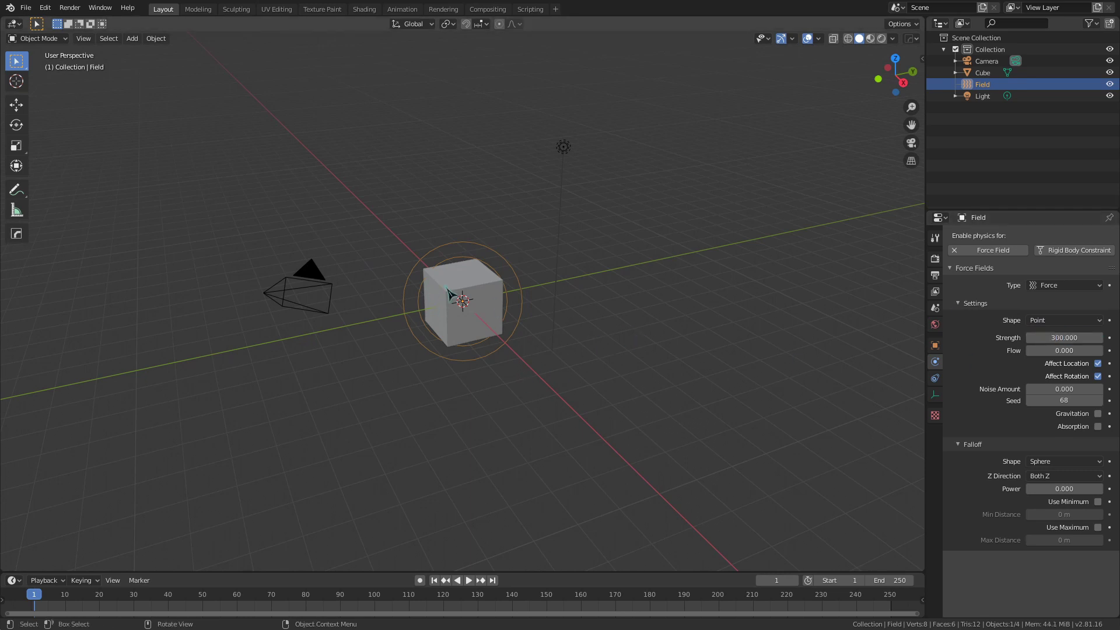
- Raise the cube vertically along Z above the force field
left_click(496, 303)
key("g")
key("z")
left_click(625, 210)
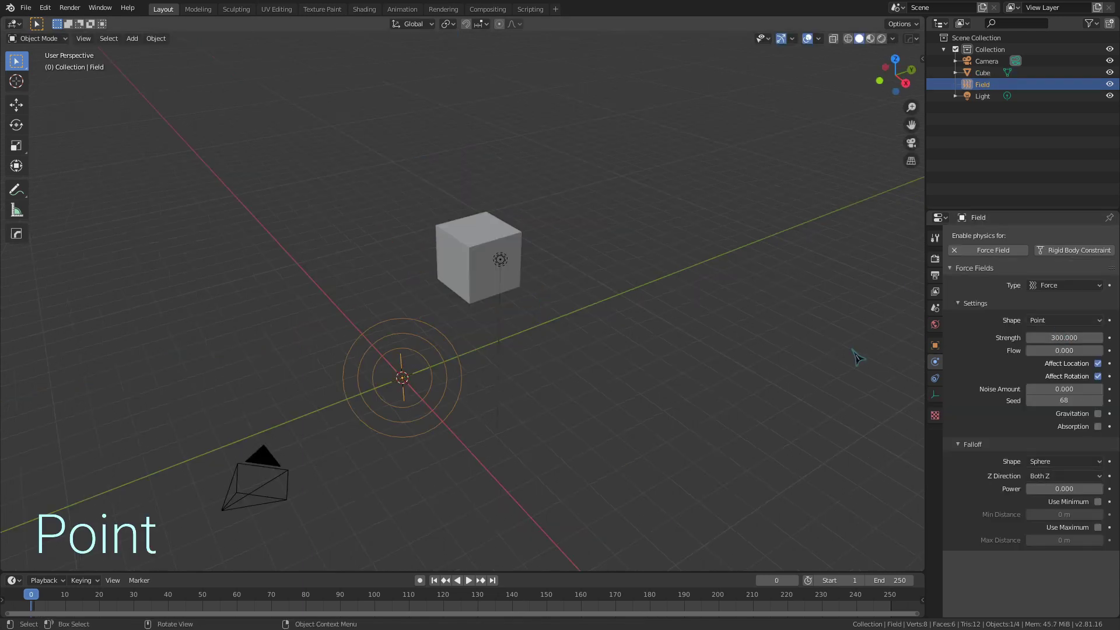
- Play the animation to test the Point and Plane field shapes, then rewind to frame 0
key("space")
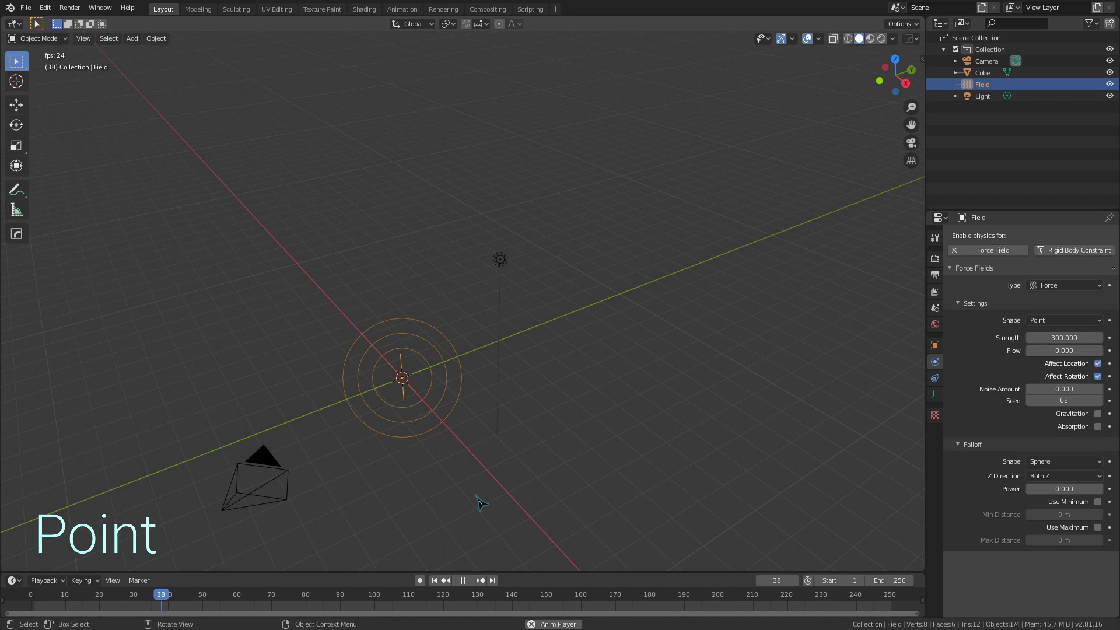
key("Escape")
scroll(1059, 327, "down", 2, "ctrl")
key("space")
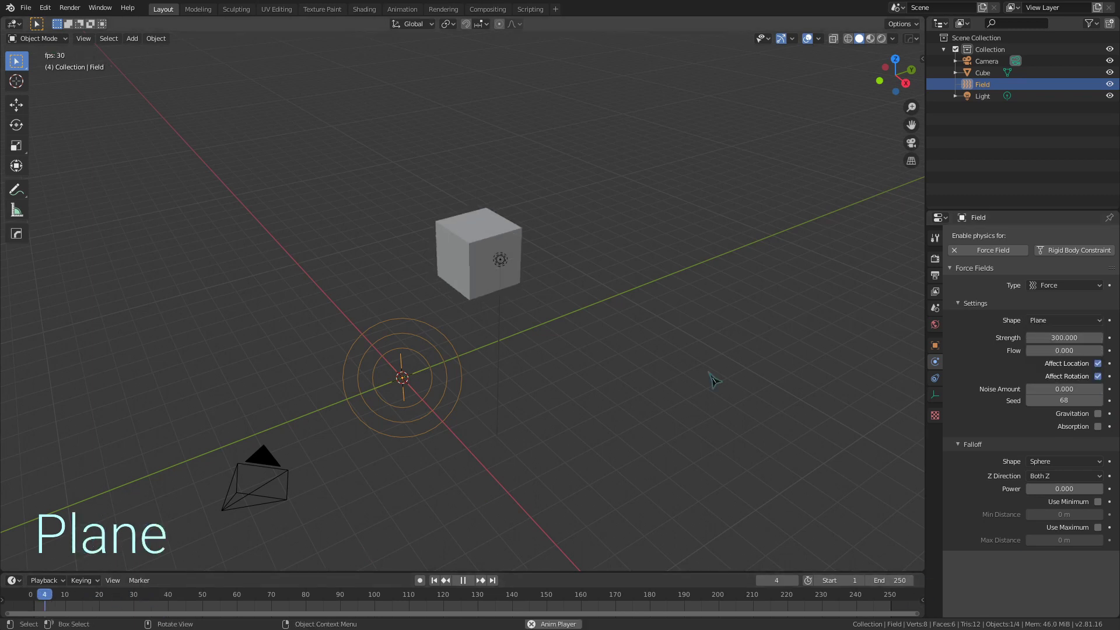
key("space")
left_click_drag(159, 599, 31, 599)
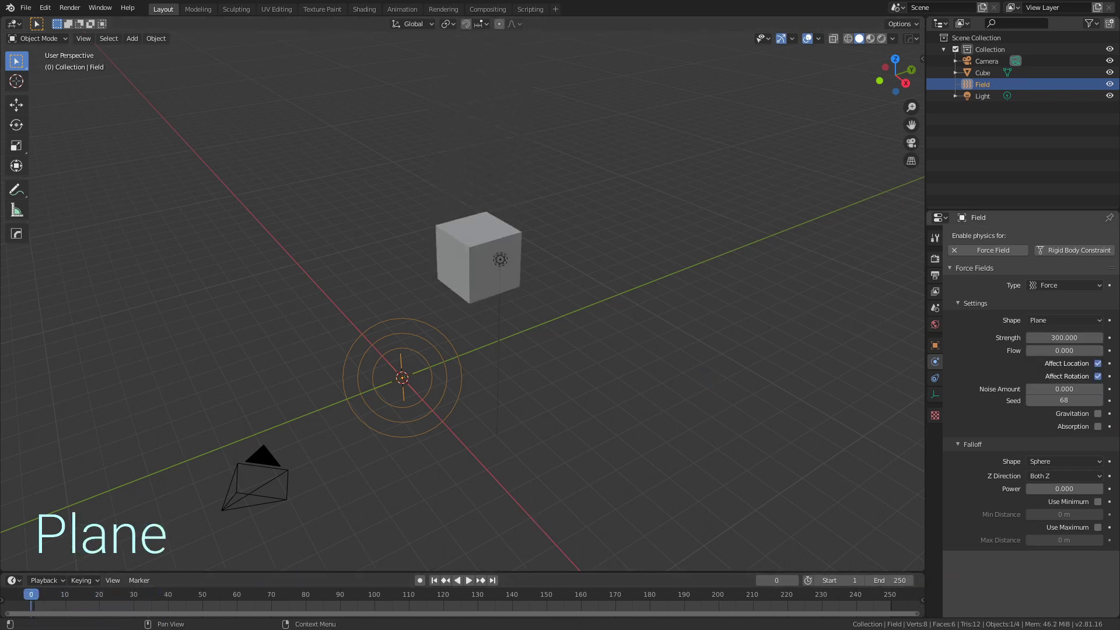
- Switch the field Shape to Line and replay the simulation
left_click(1064, 321)
left_click(1050, 333)
key("space")
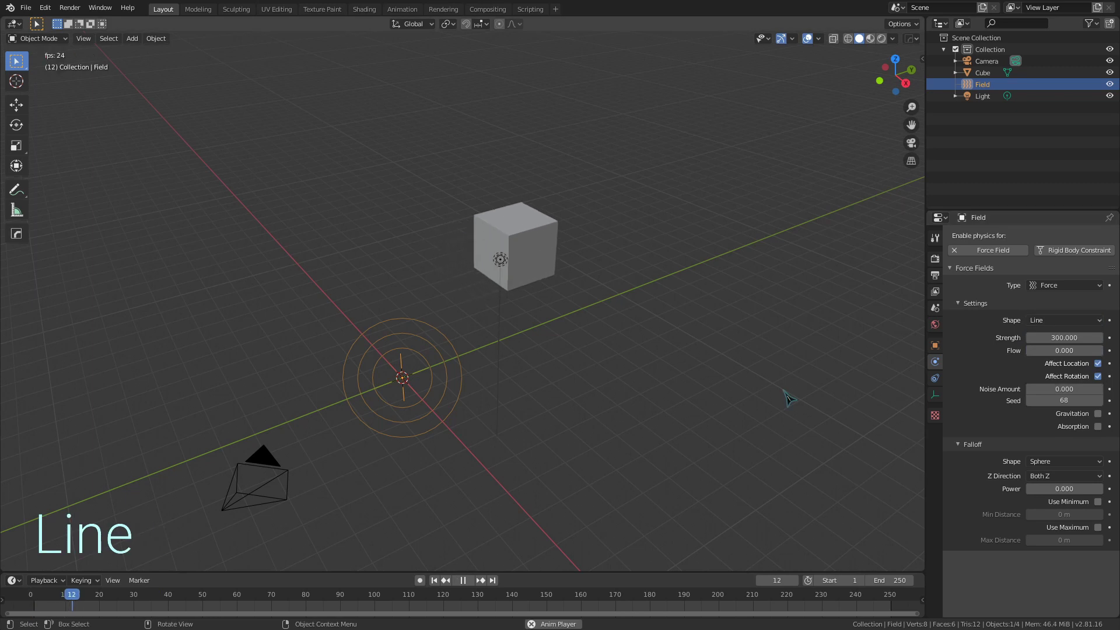
key("space")
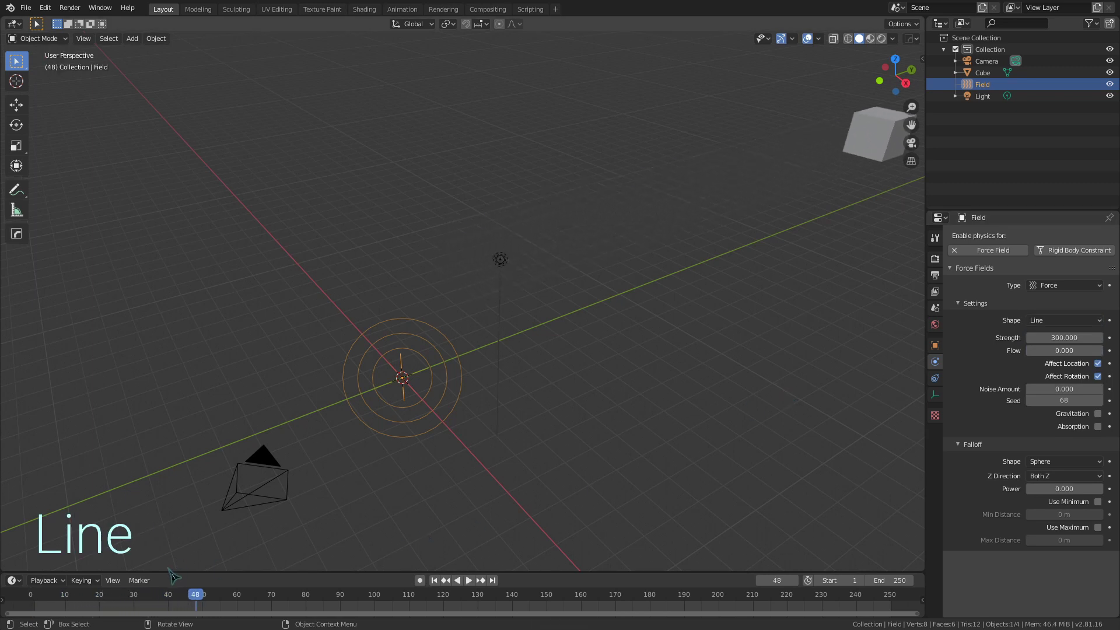
left_click(112, 600)
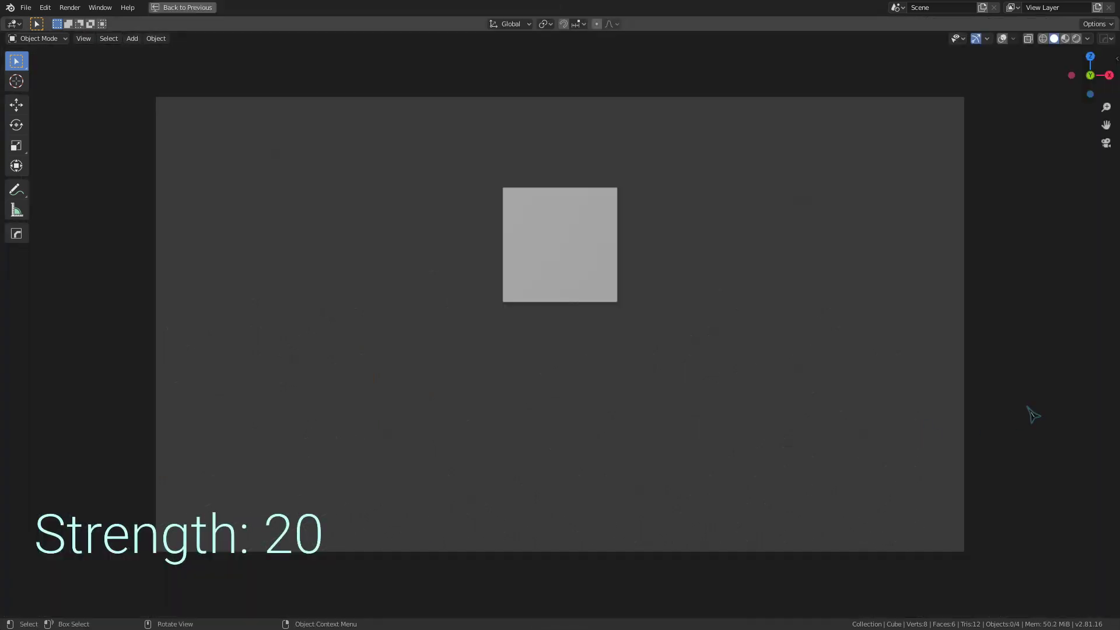
key("space")
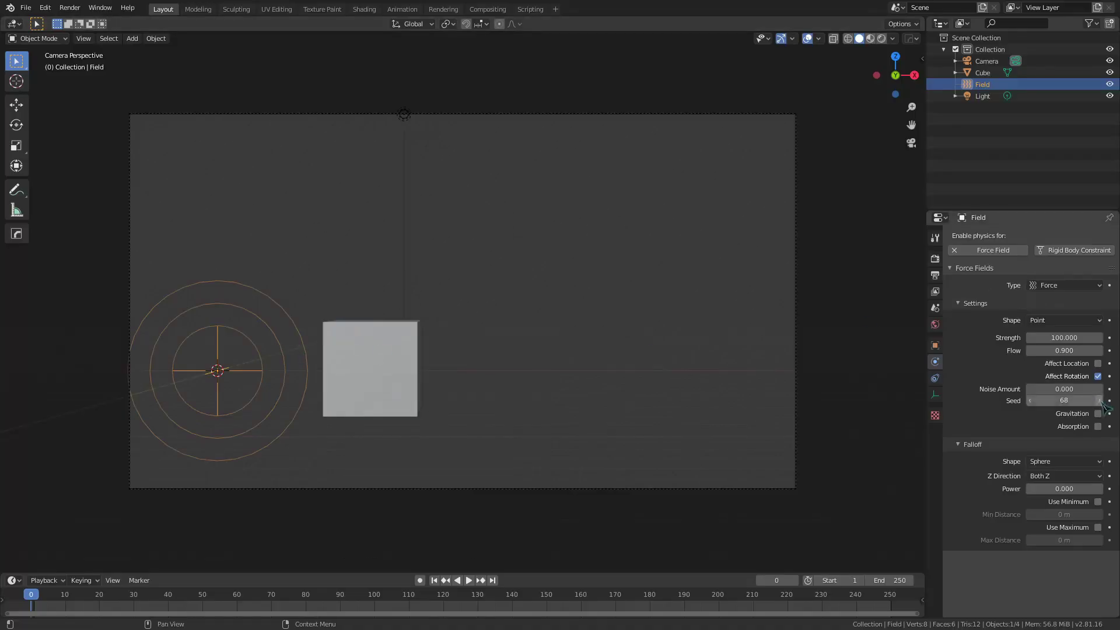
- Check the cube's rigid body settings via undo/redo, then set Noise Amount to 10
key("ctrl+z")
key("ctrl+z")
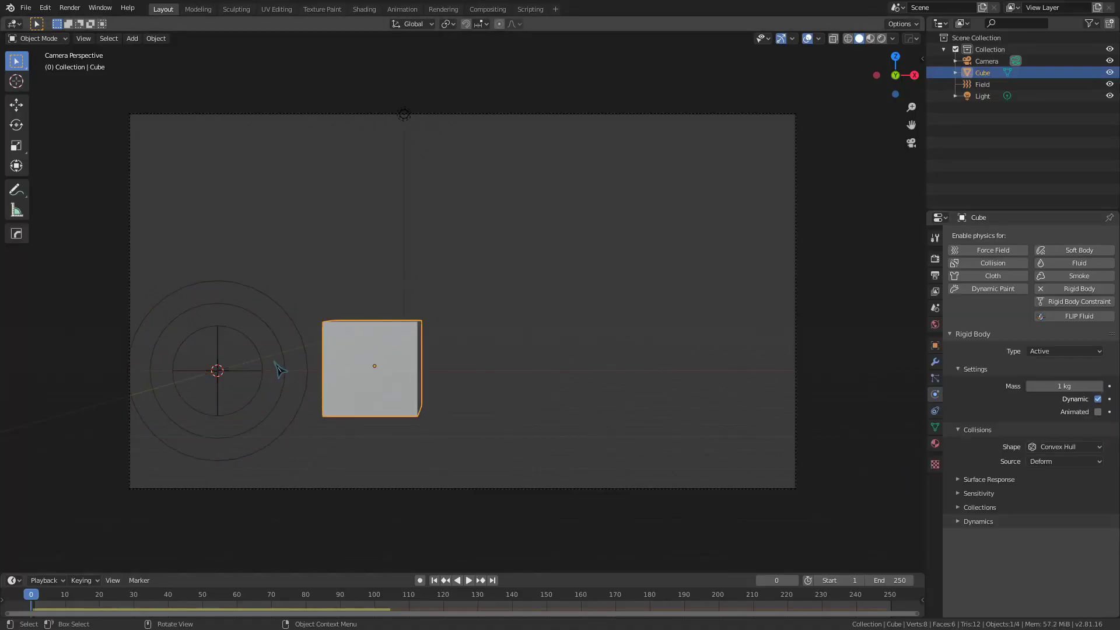
key("ctrl+shift+z")
key("ctrl+shift+z")
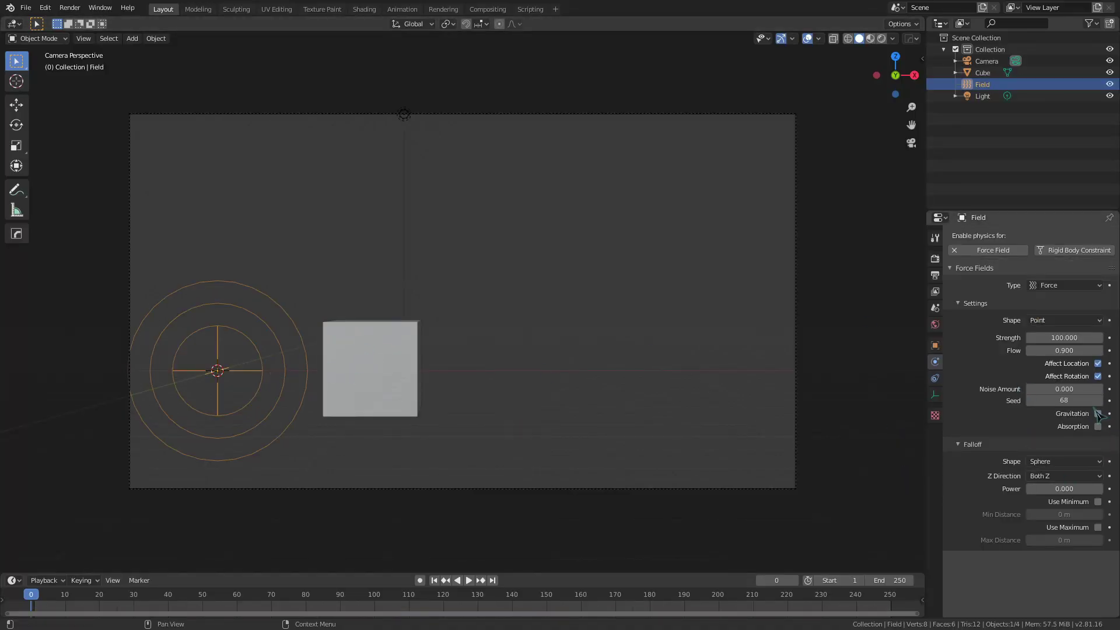
type("10")
key("Return")
key("space")
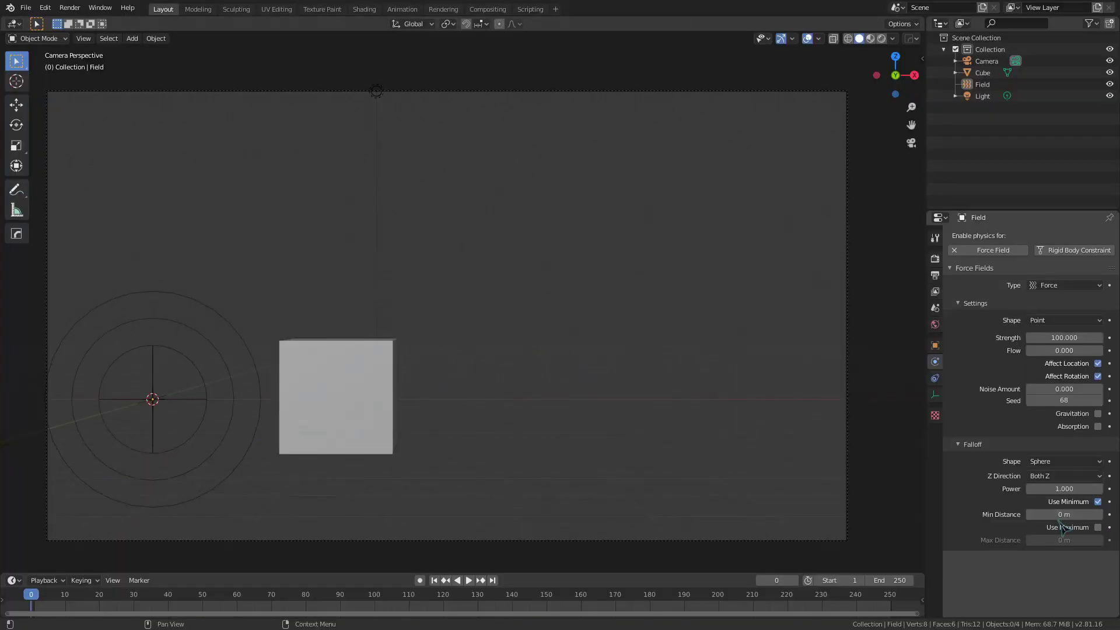
- Set the falloff Min Distance to about 5.3 m and enable a Max Distance of 8.19 m
left_click_drag(1060, 517, 1099, 517)
left_click_drag(1064, 515, 1112, 540)
left_click(430, 316)
left_click(1098, 528)
- Move the cube right along X toward the falloff boundary and test the simulation
scroll(430, 492, "down", 1)
left_click(314, 433)
left_click_drag(314, 433, 702, 433)
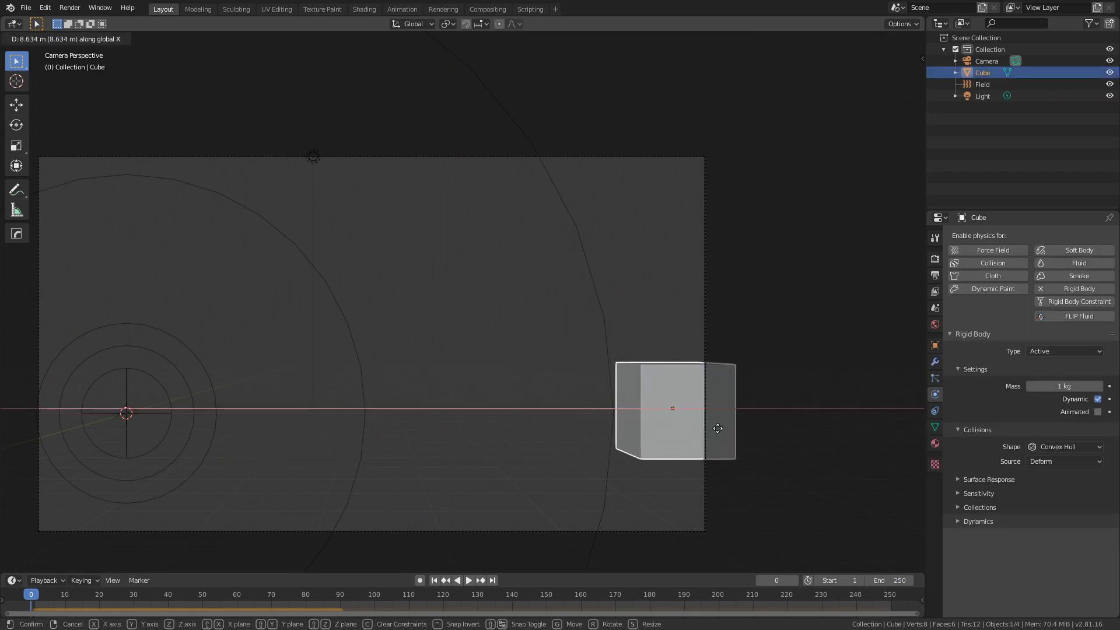
key("space")
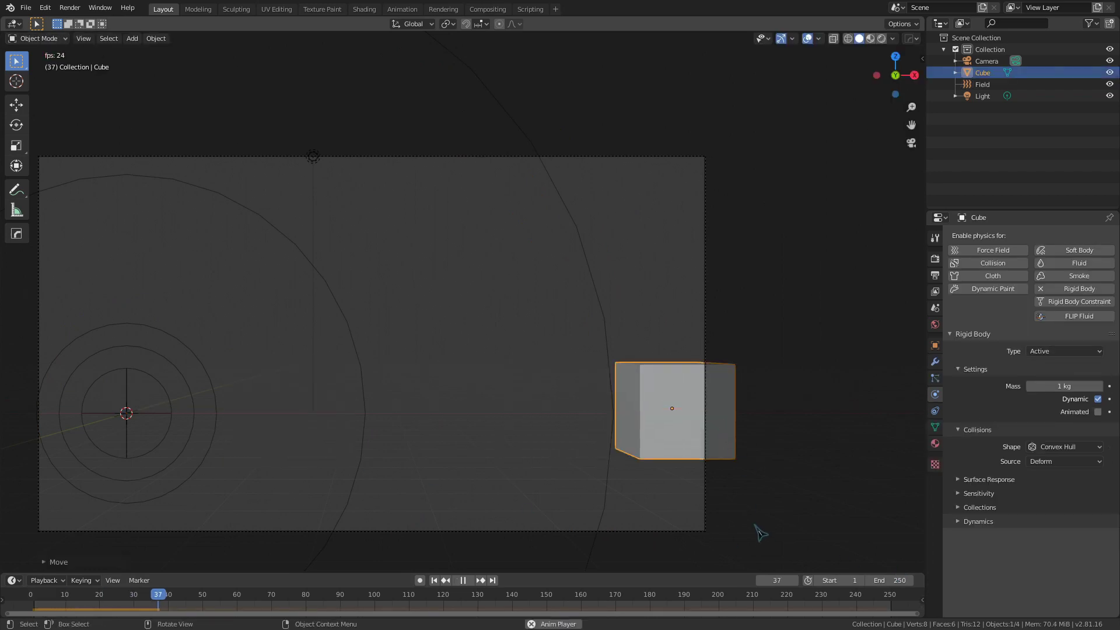
key("Escape")
- Shift the cube slightly along X and replay the simulation from the first frame
key("g")
key("x")
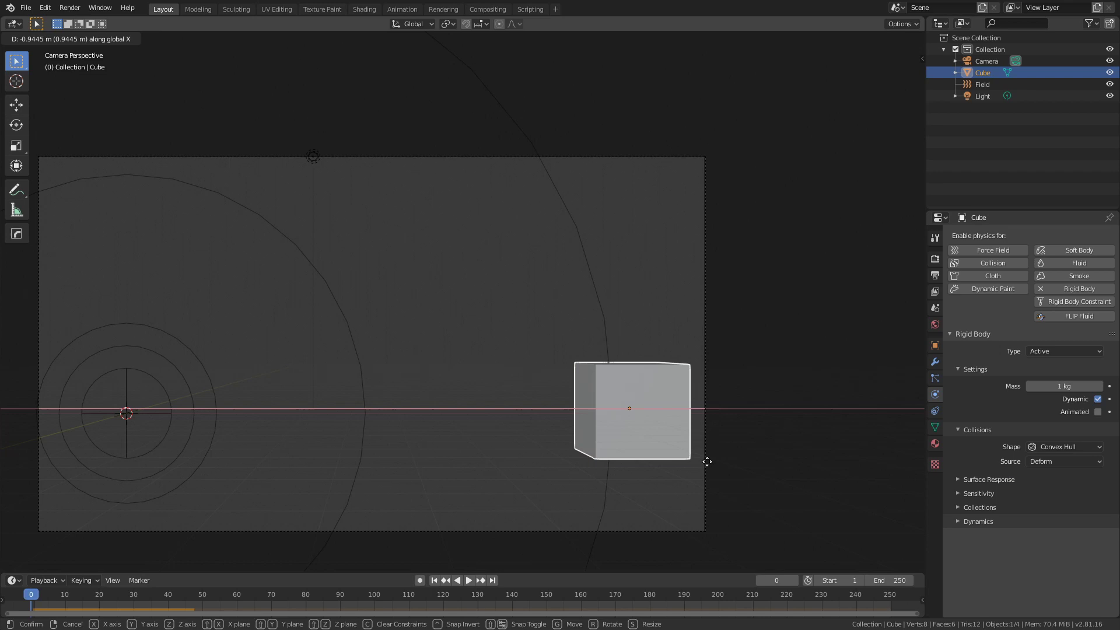
left_click(755, 397)
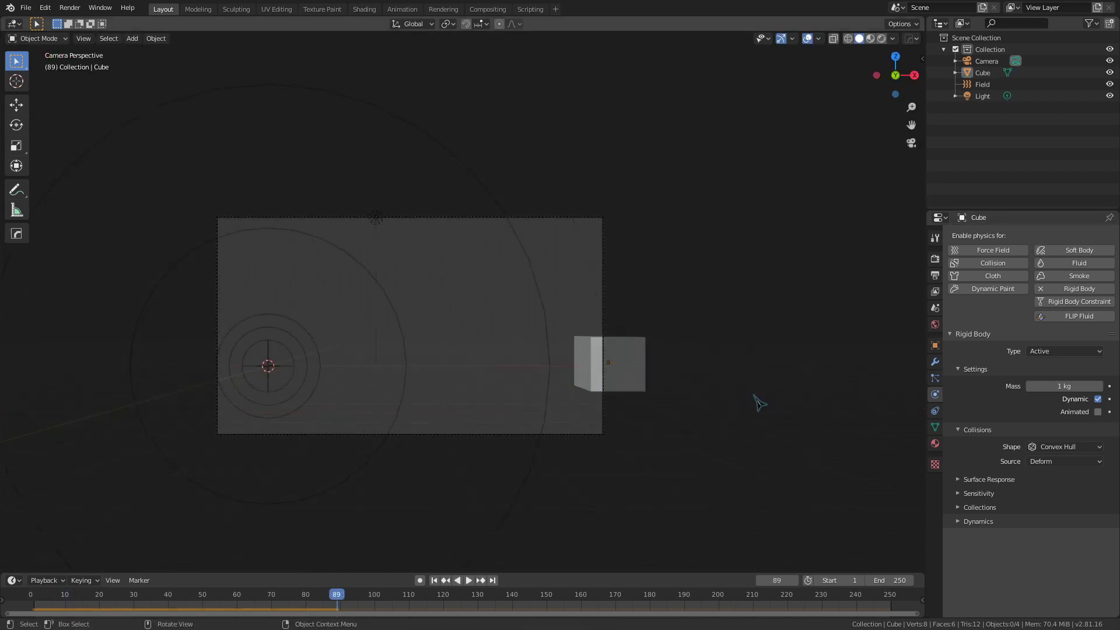
left_click(936, 309)
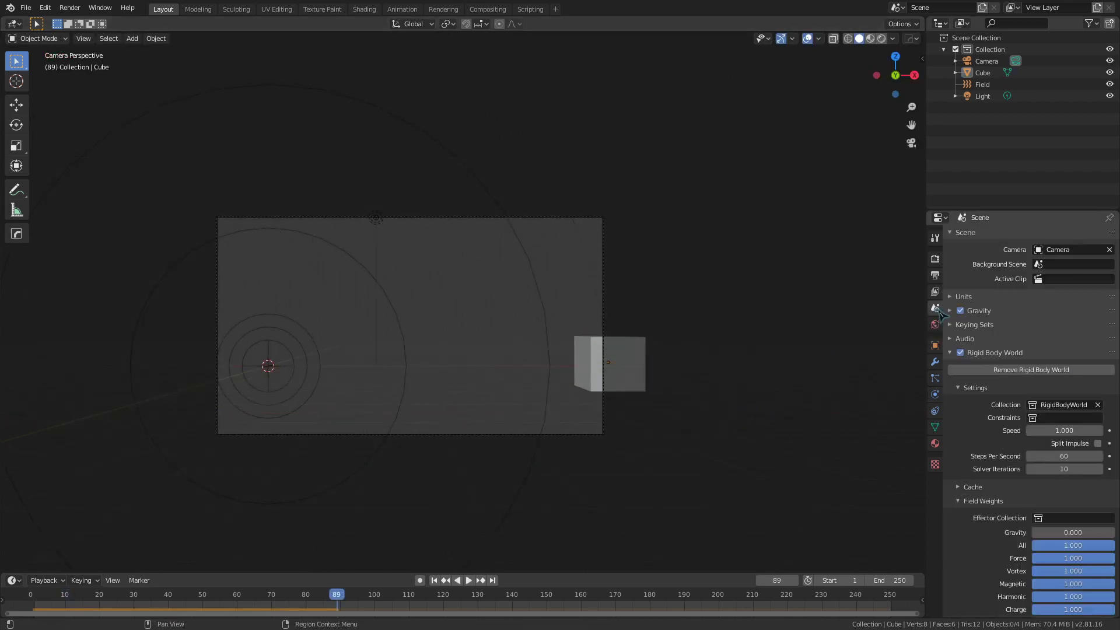
key("shift+Left")
key("space")
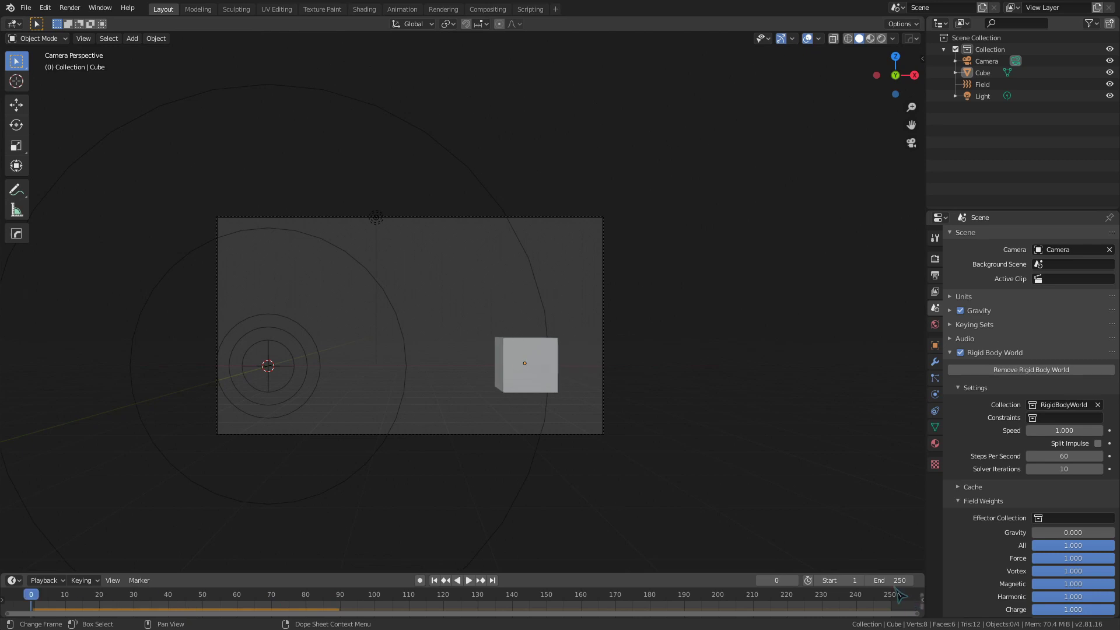
scroll(675, 440, "up", 1)
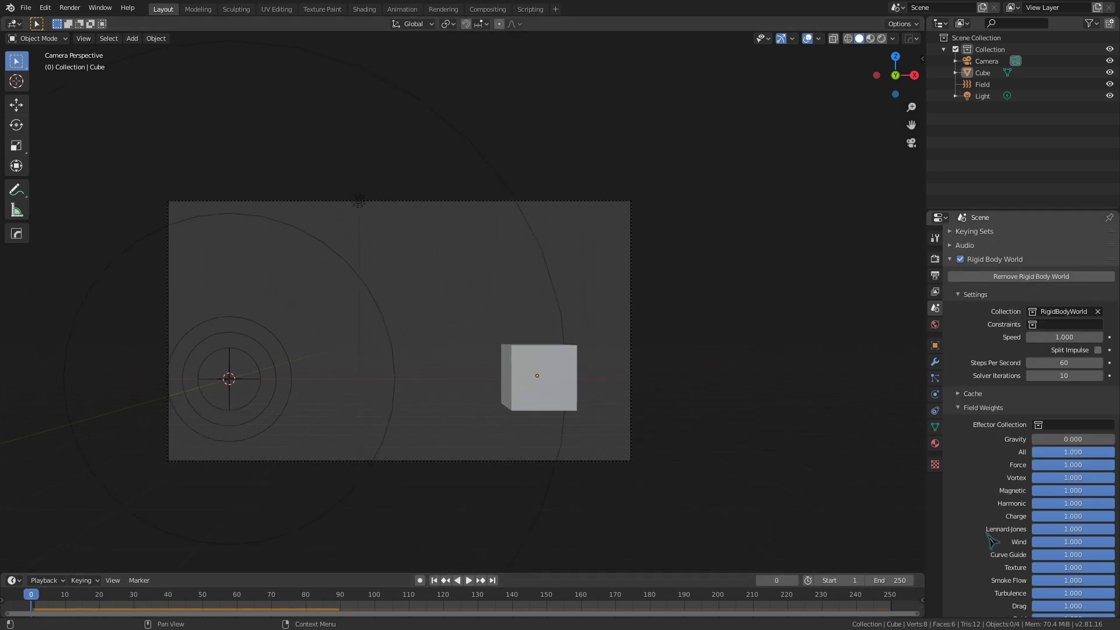
scroll(992, 542, "down", 5)
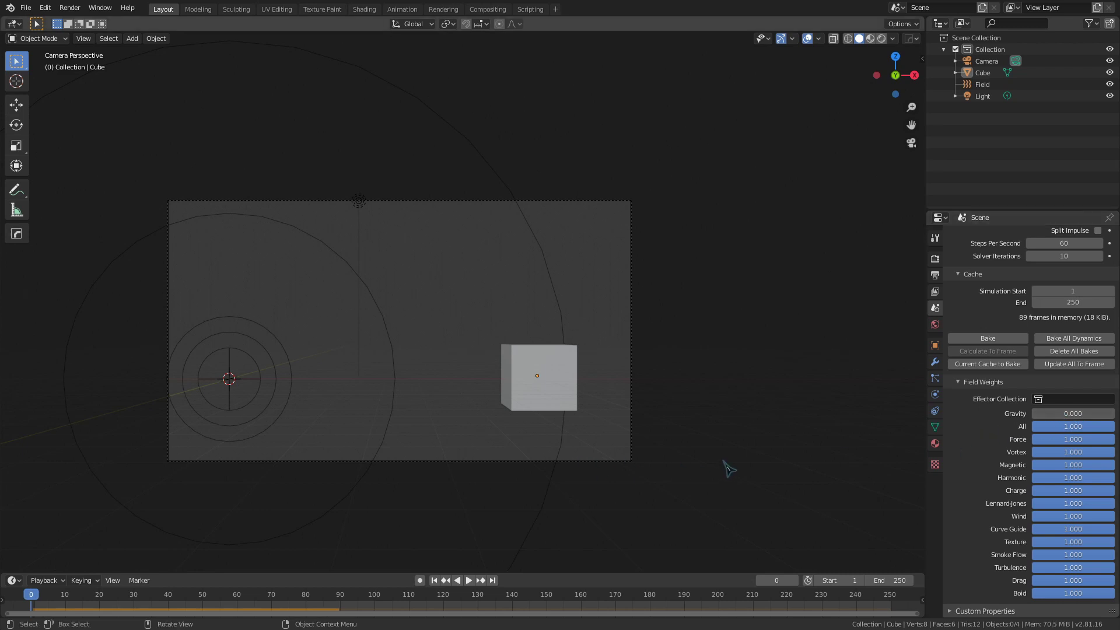
key("space")
key("shift+Left")
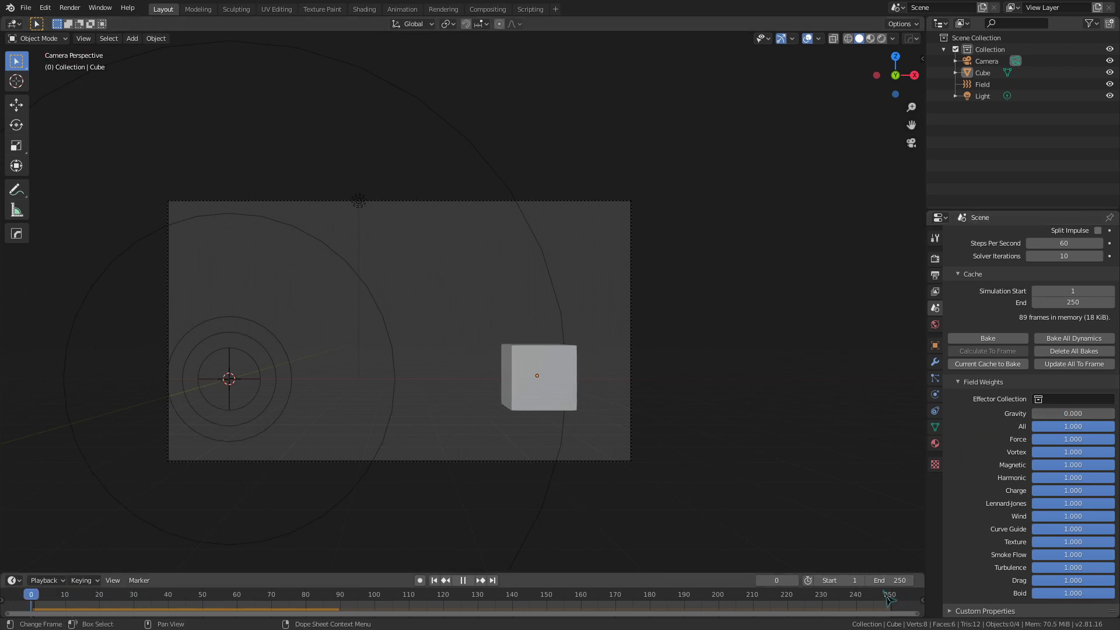
- Test a Gravity field weight of 0.100, then undo it and replay the simulation
key("BackSpace")
key("space")
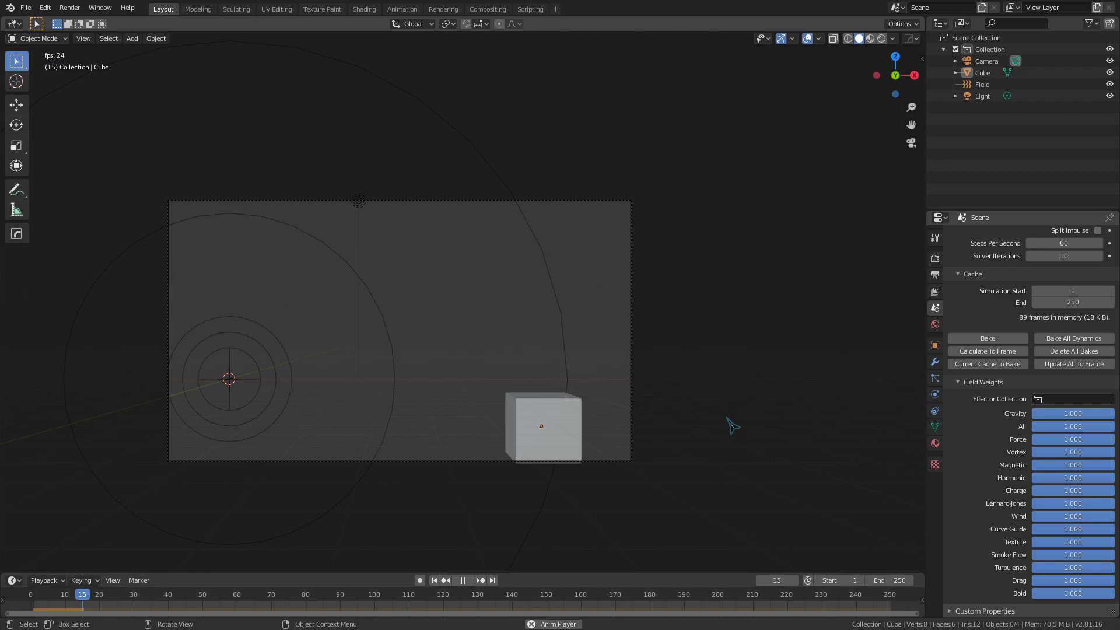
left_click_drag(106, 595, 64, 598)
key("Escape")
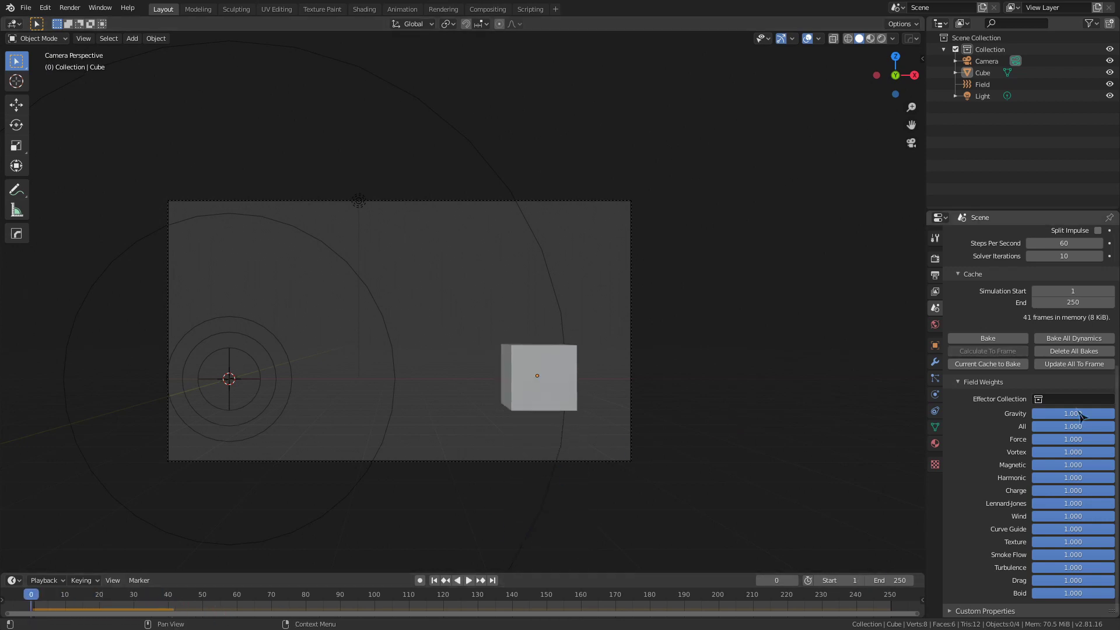
left_click(1067, 413)
type("0.1")
key("Return")
key("space")
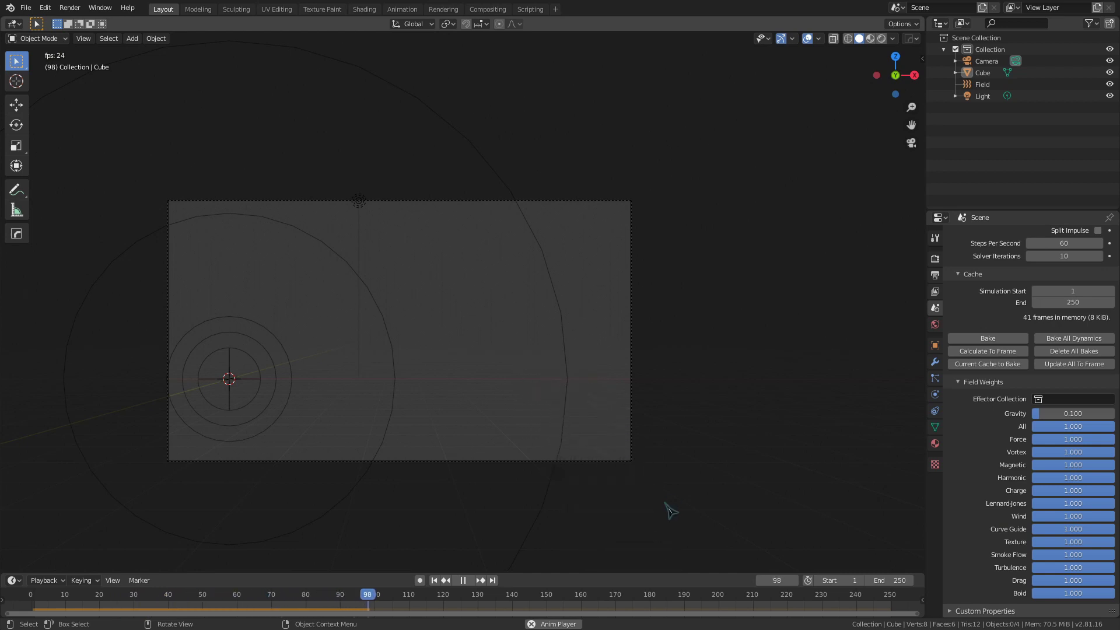
key("space")
key("ctrl+z")
key("shift+Left")
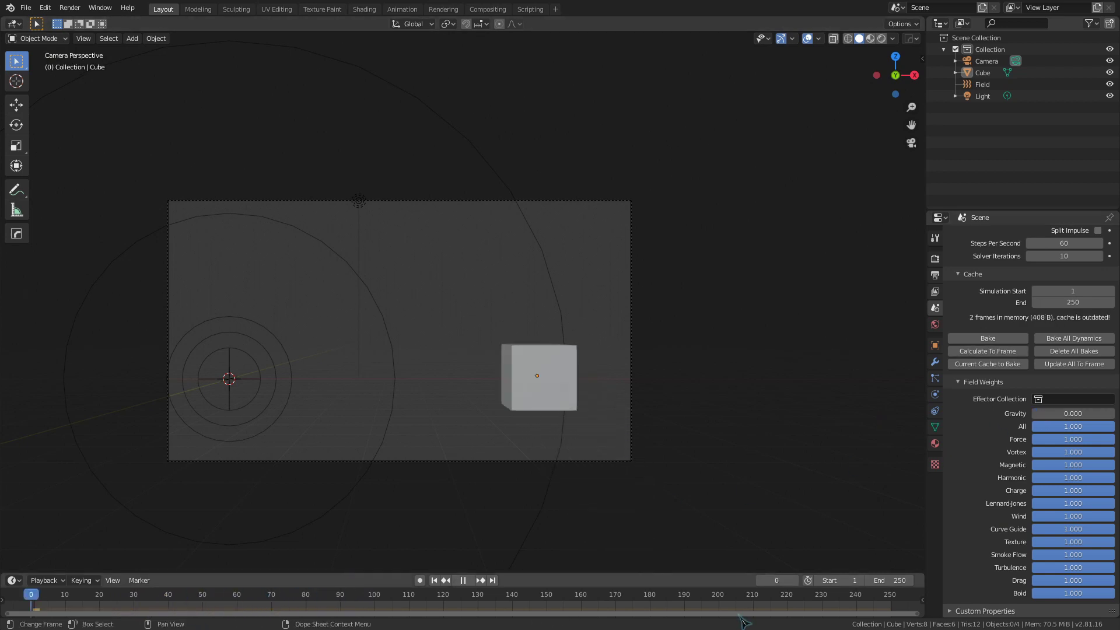
key("space")
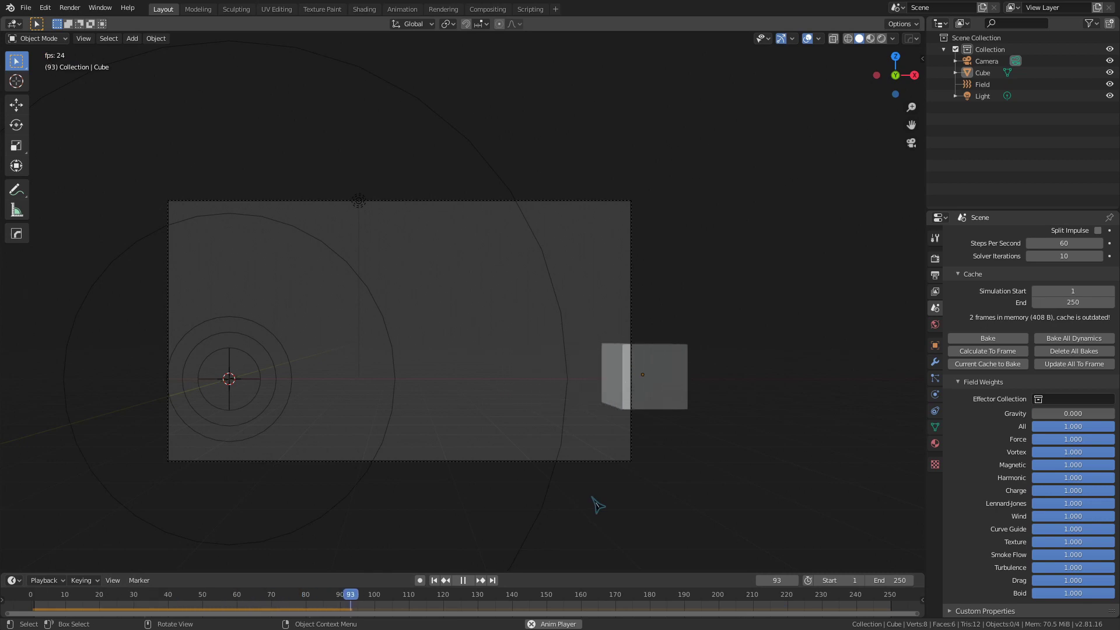
key("space")
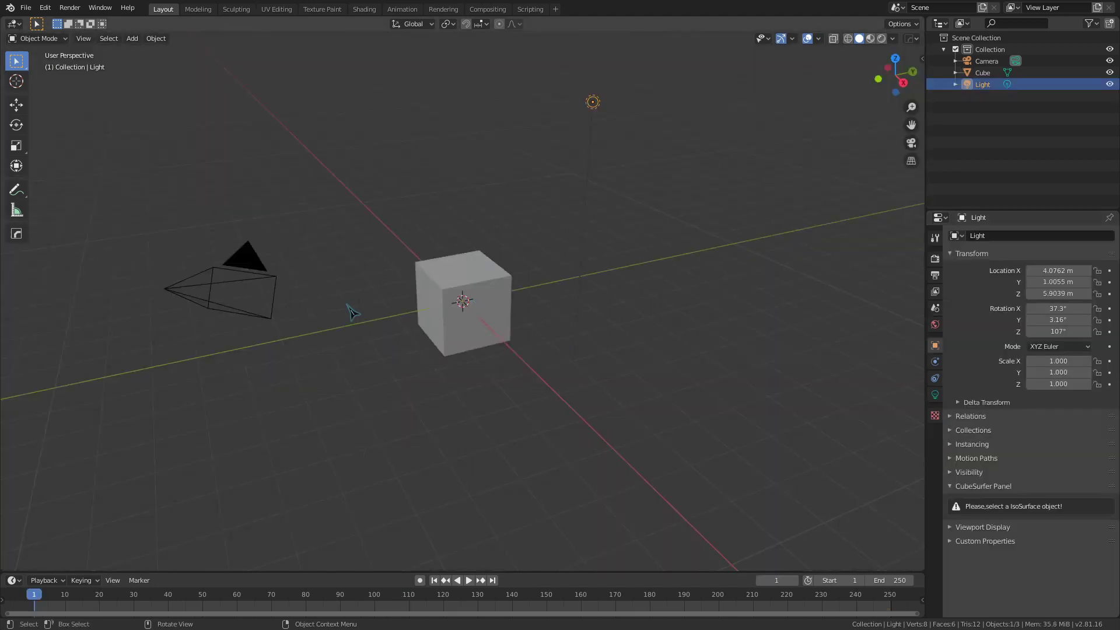
- Delete the camera and light, and scale the cube down to 0.619
left_click(239, 309, "shift")
key("Delete")
left_click(490, 305)
key("s")
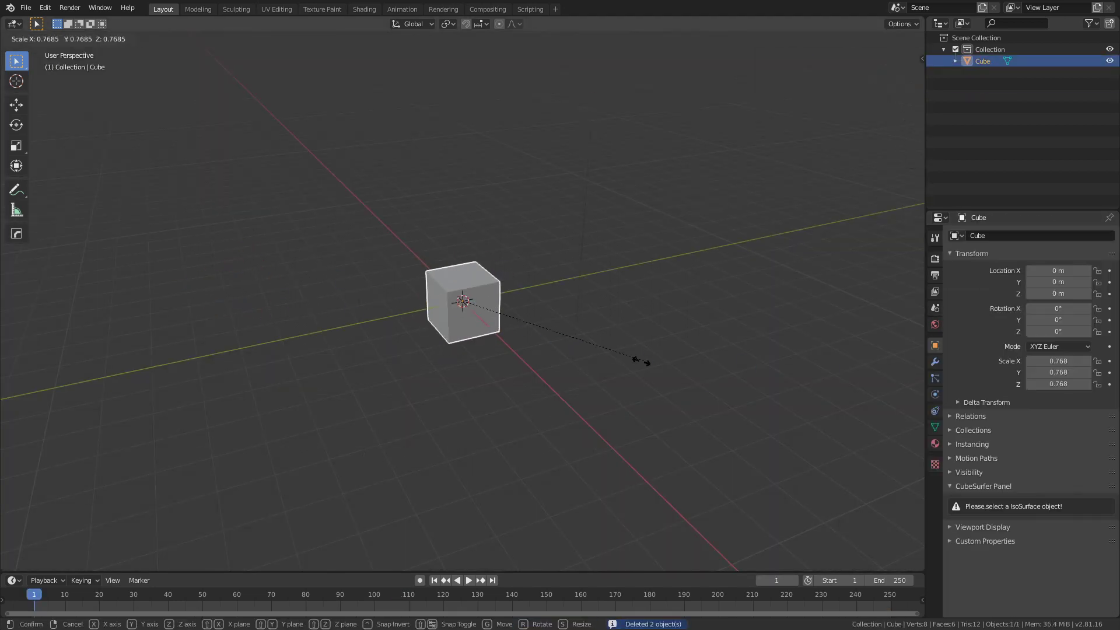
left_click(564, 350)
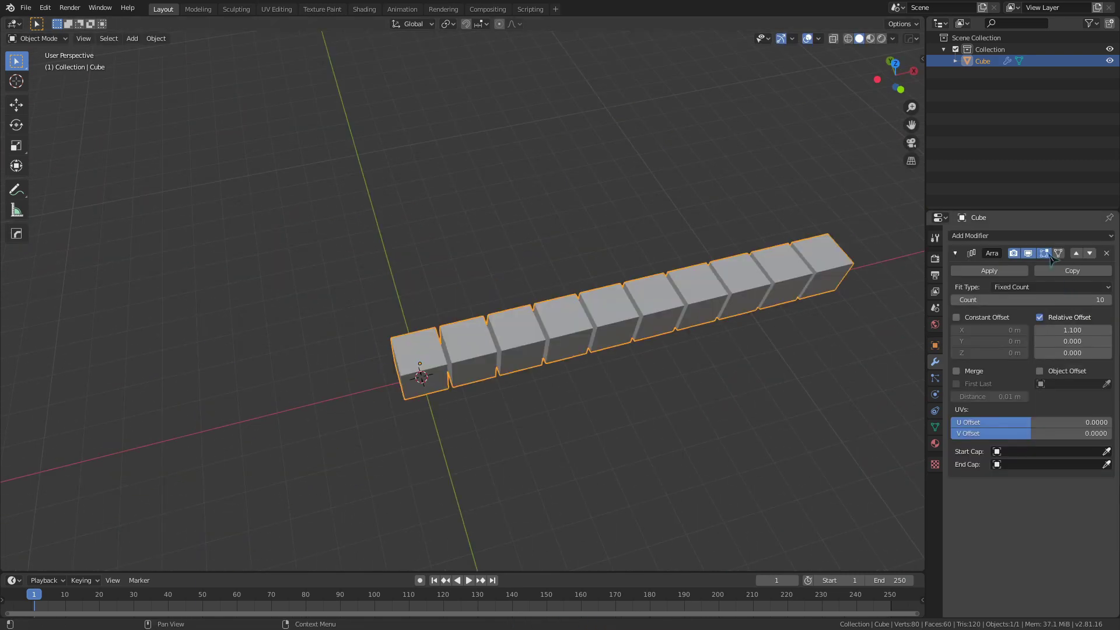
- Add a second Array modifier to the cube to form a grid
left_click(963, 235)
left_click(931, 262)
scroll(1030, 409, "down", 5)
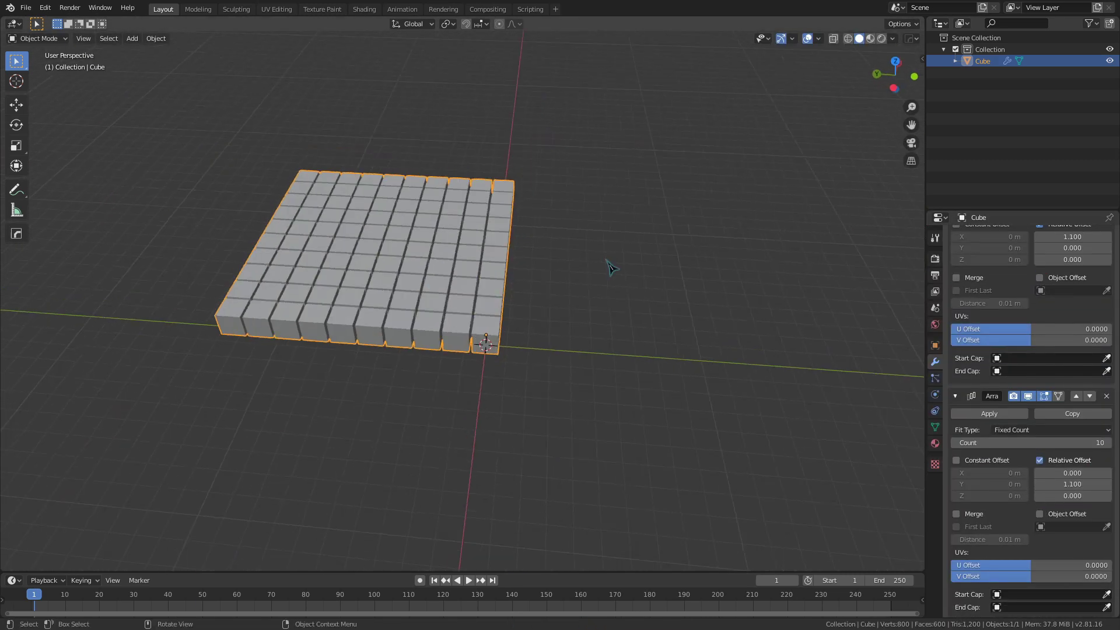
- Add a mesh Plane beneath the cube grid
left_click(610, 267)
middle_click_drag(520, 282, 530, 293)
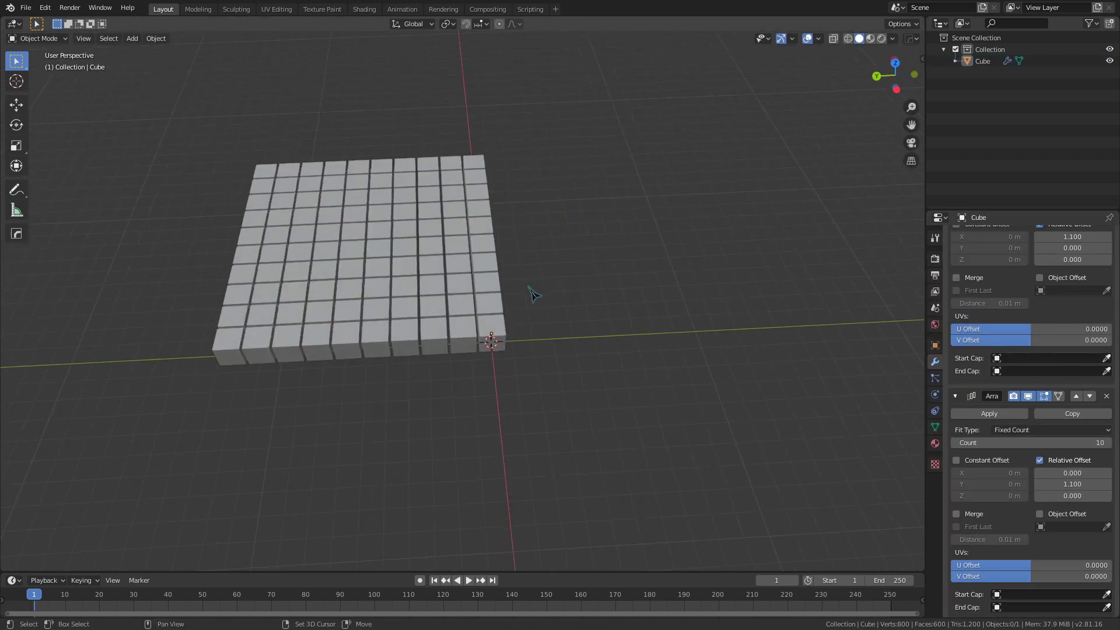
key("shift+a")
mouse_move(461, 258)
left_click(566, 267)
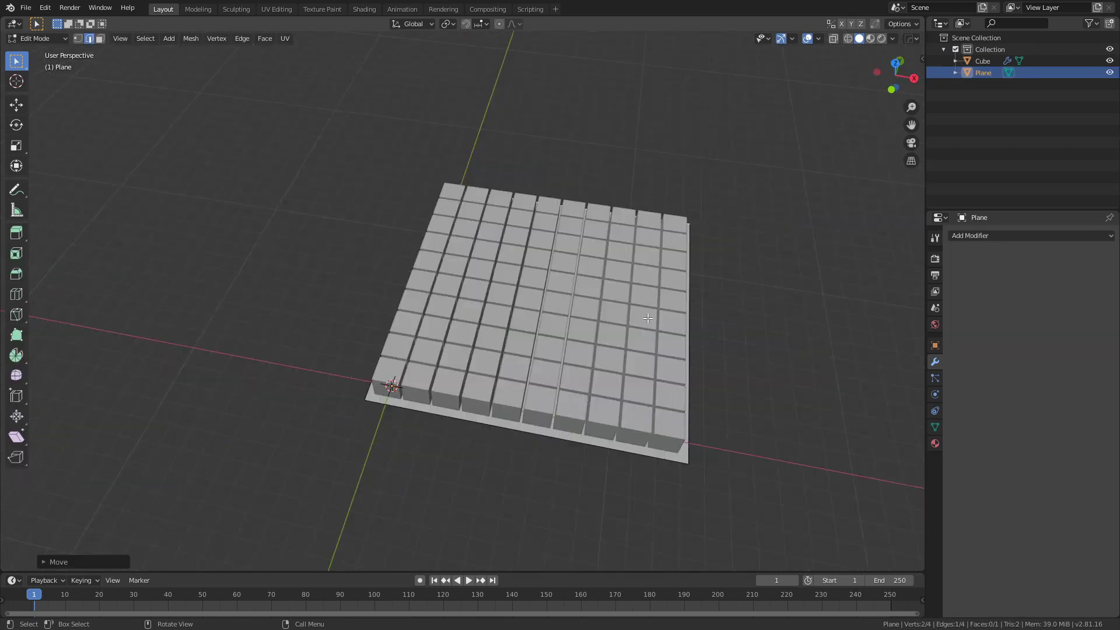
- Extrude the plane upward into a box and delete its top face
key("a")
key("e")
left_click(598, 288)
key("3")
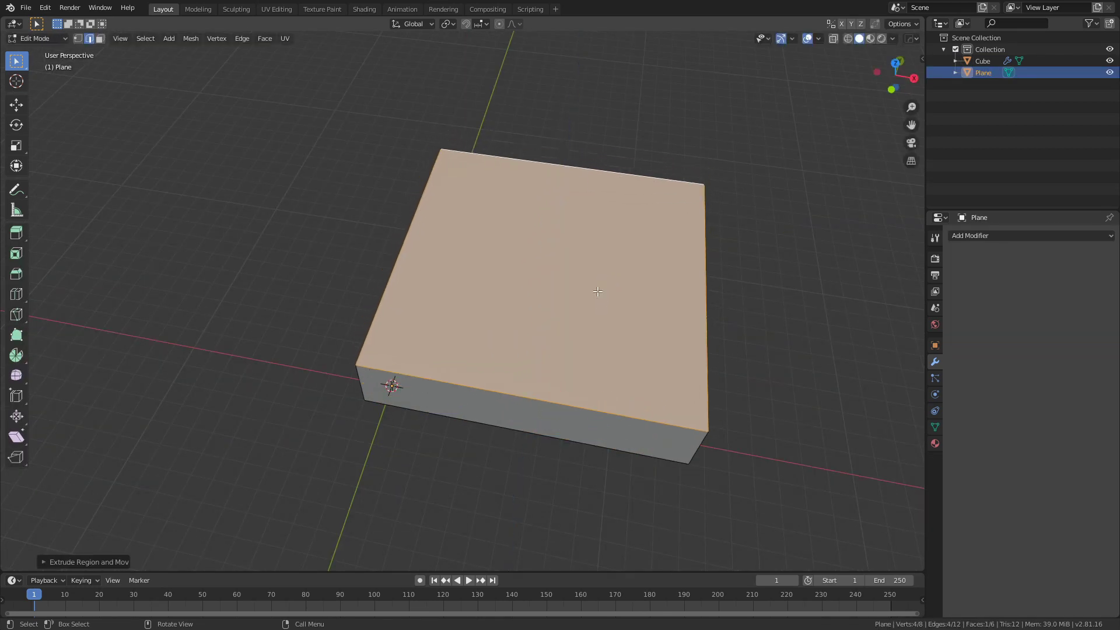
key("x")
left_click(613, 323)
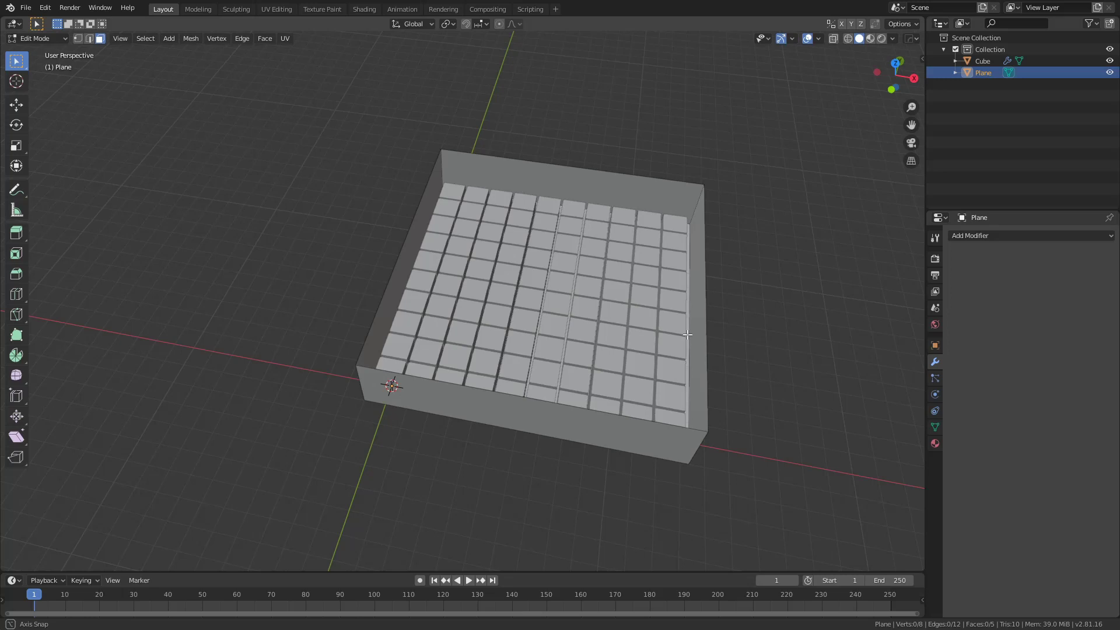
middle_click_drag(613, 322, 521, 284)
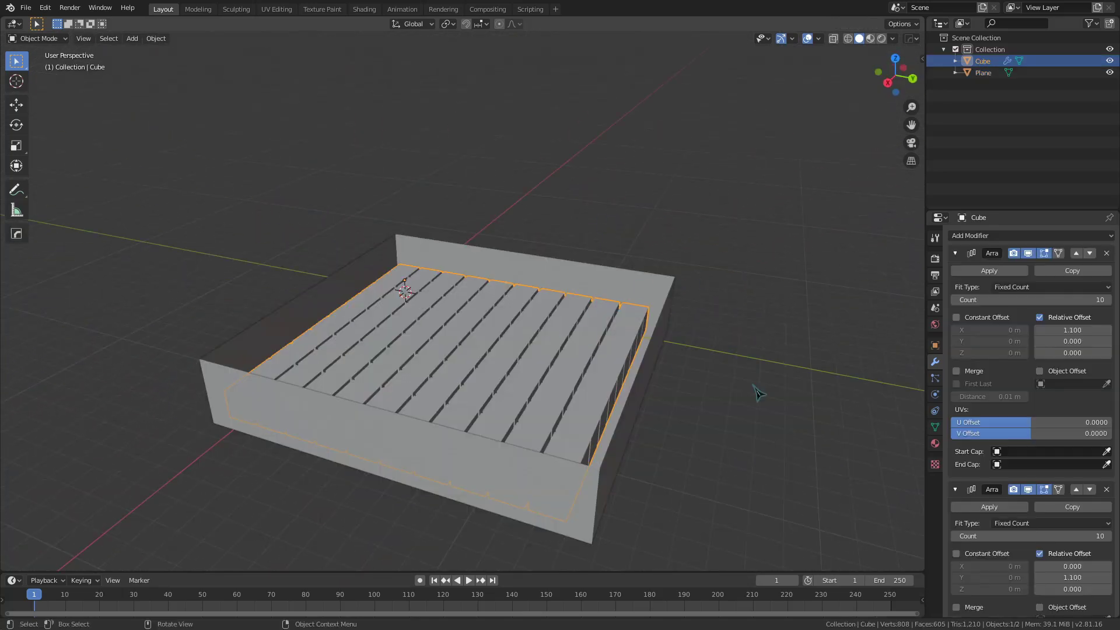
- Apply both Array modifiers to the cube mesh
left_click(759, 395)
left_click(989, 270)
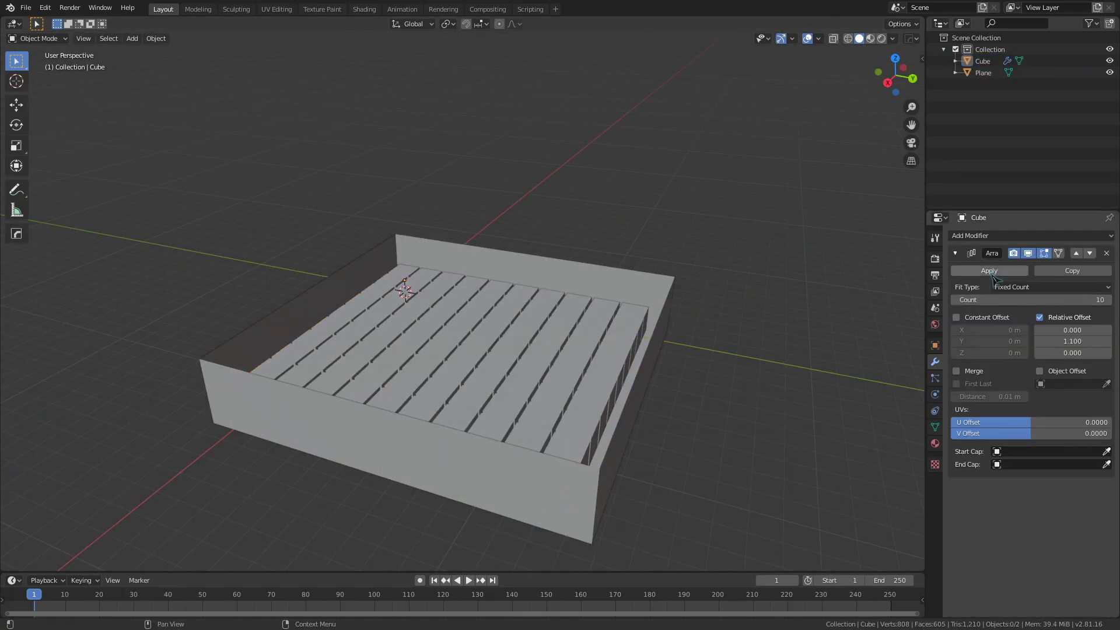
left_click(989, 271)
- Separate the grid By Loose Parts into individual cube objects and return to Object Mode
left_click(575, 380)
key("Tab")
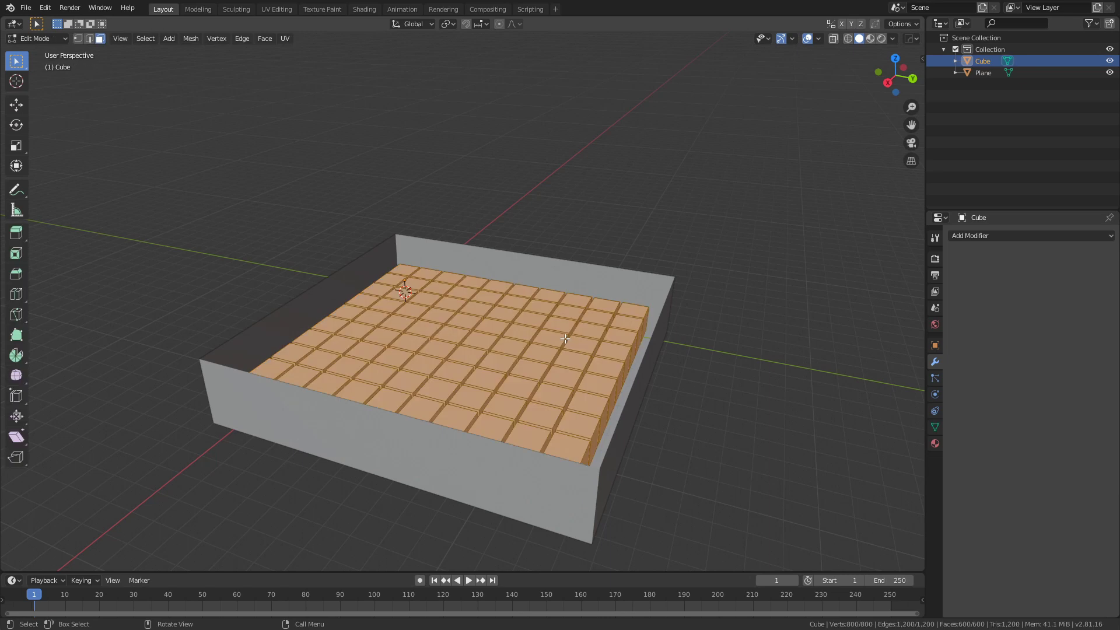
key("p")
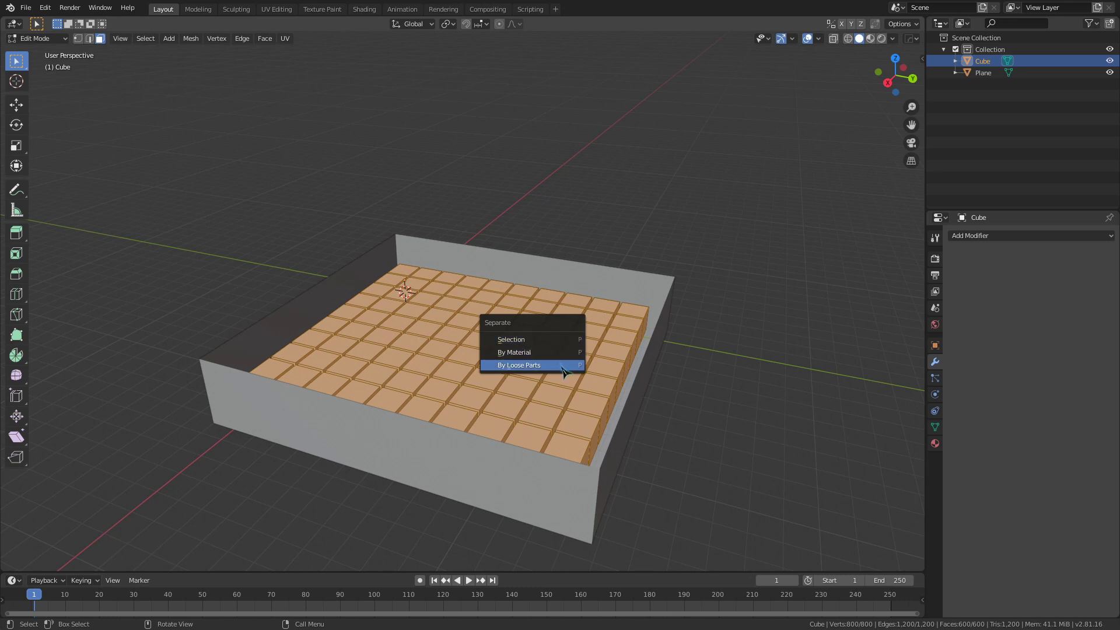
left_click(563, 371)
middle_click_drag(563, 371, 555, 320)
key("Tab")
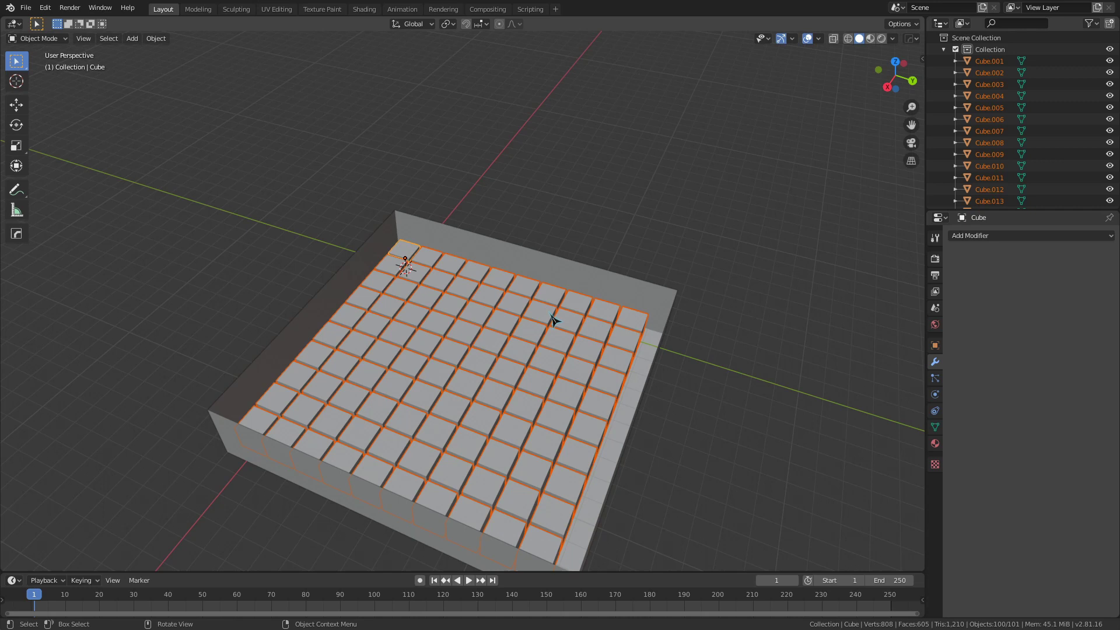
- Set each cube's origin with Origin to Center of Mass (Volume) via the F3 'set origin' search
key("F3")
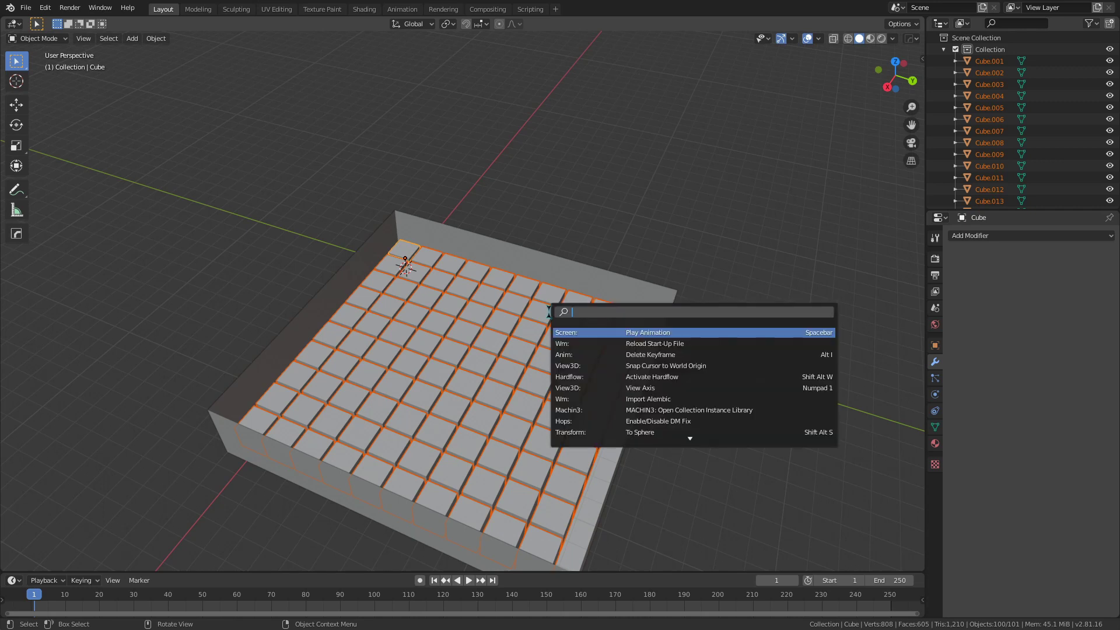
type("set")
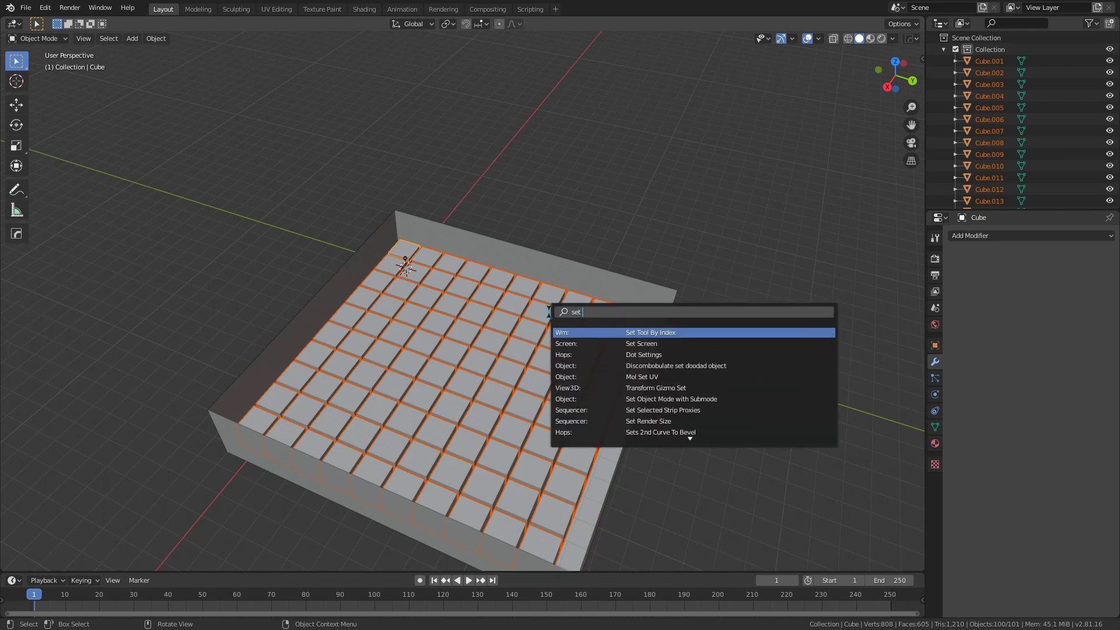
type(" origin")
key("Return")
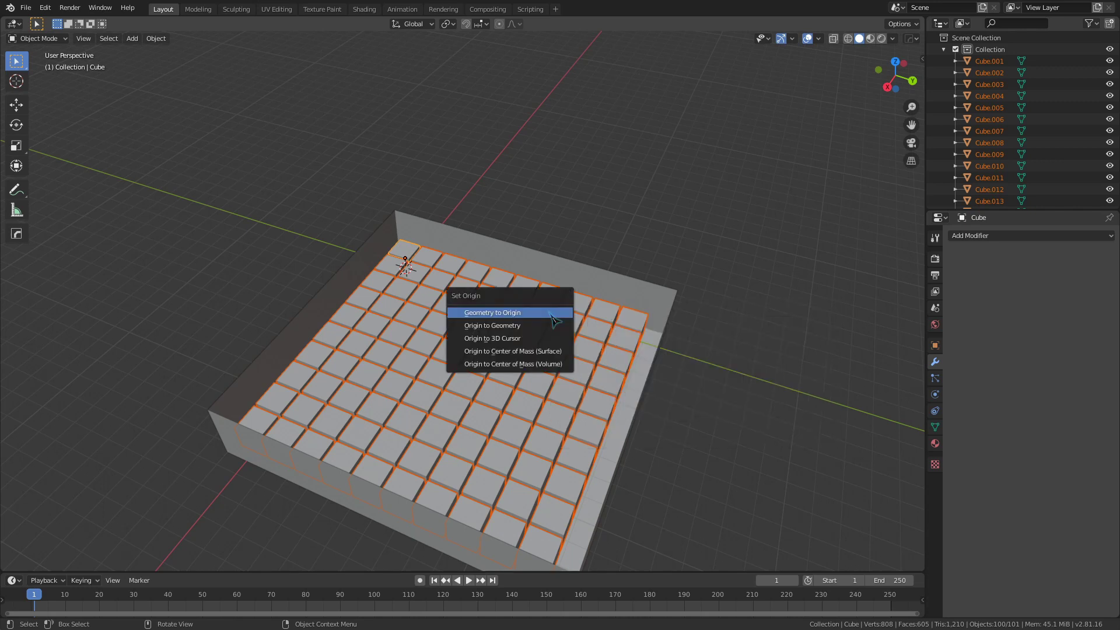
left_click(550, 365)
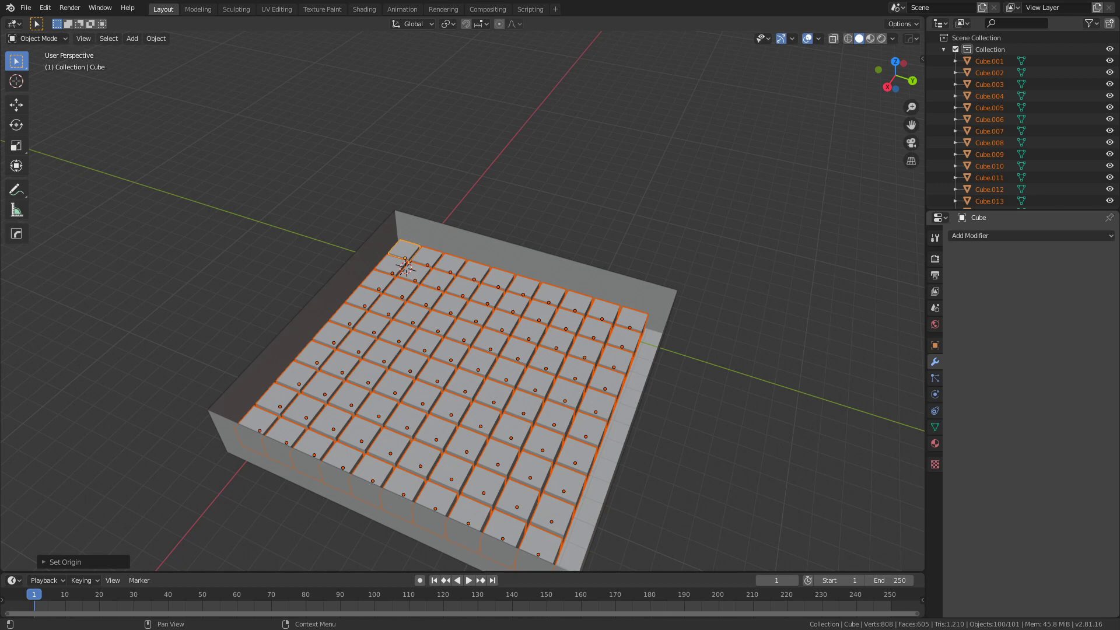
- Make all 100 cubes Active rigid bodies and play the simulation to watch them fall
middle_click_drag(823, 428, 752, 412)
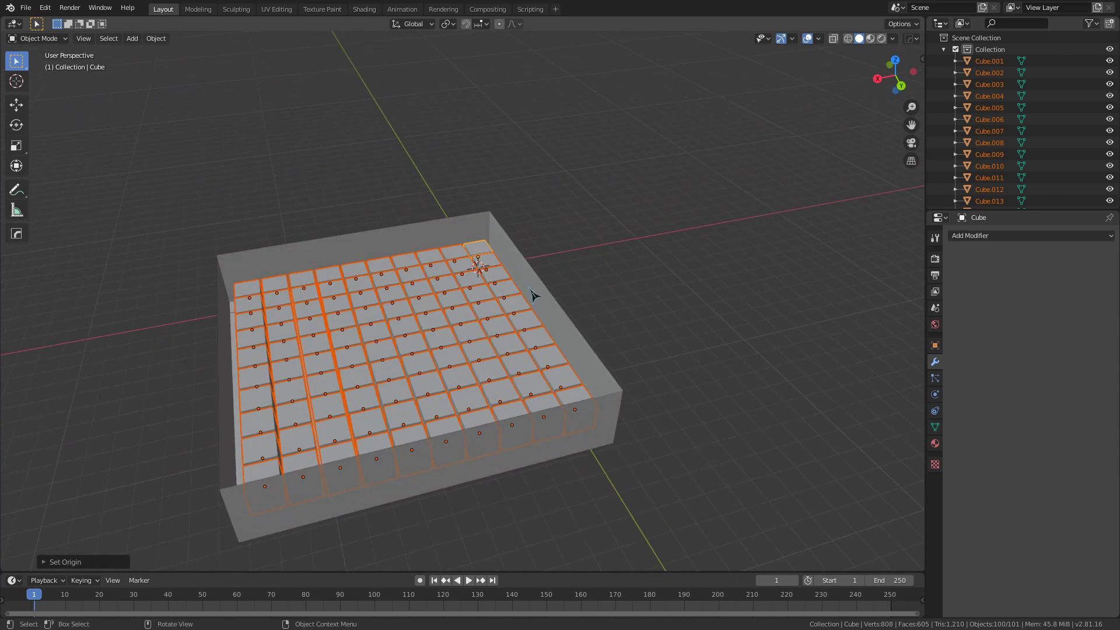
left_click(156, 38)
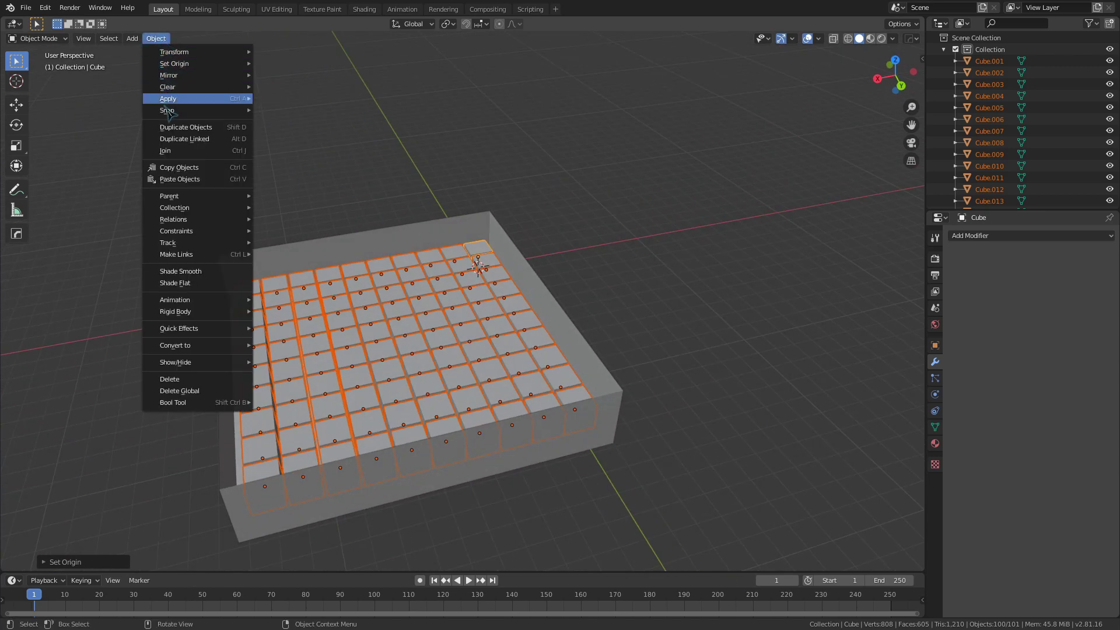
mouse_move(188, 317)
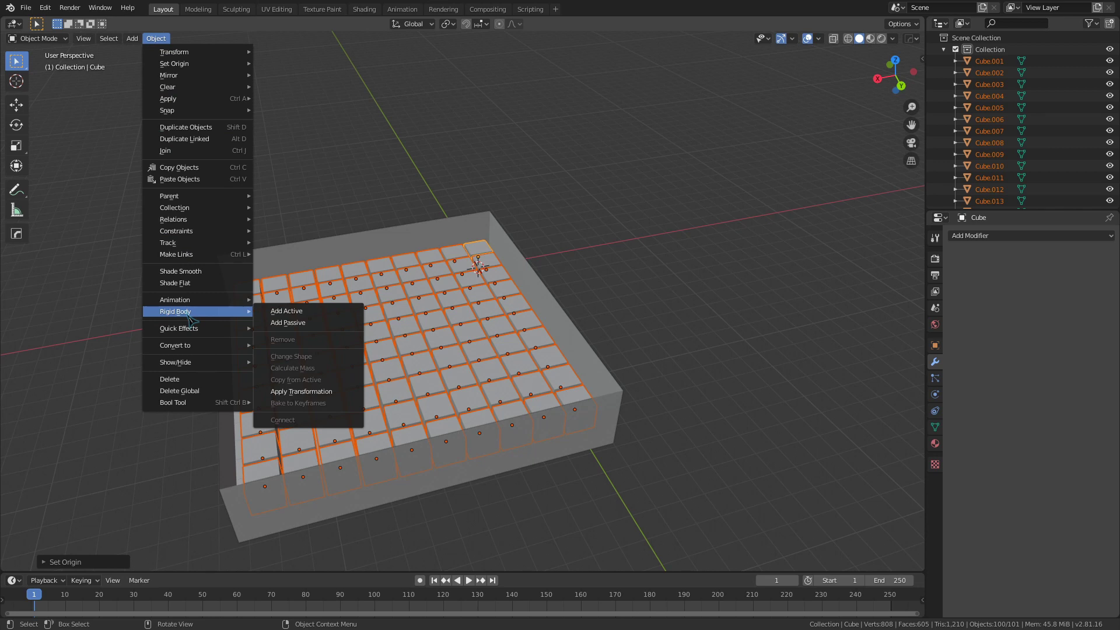
left_click(275, 314)
scroll(453, 252, "down", 5)
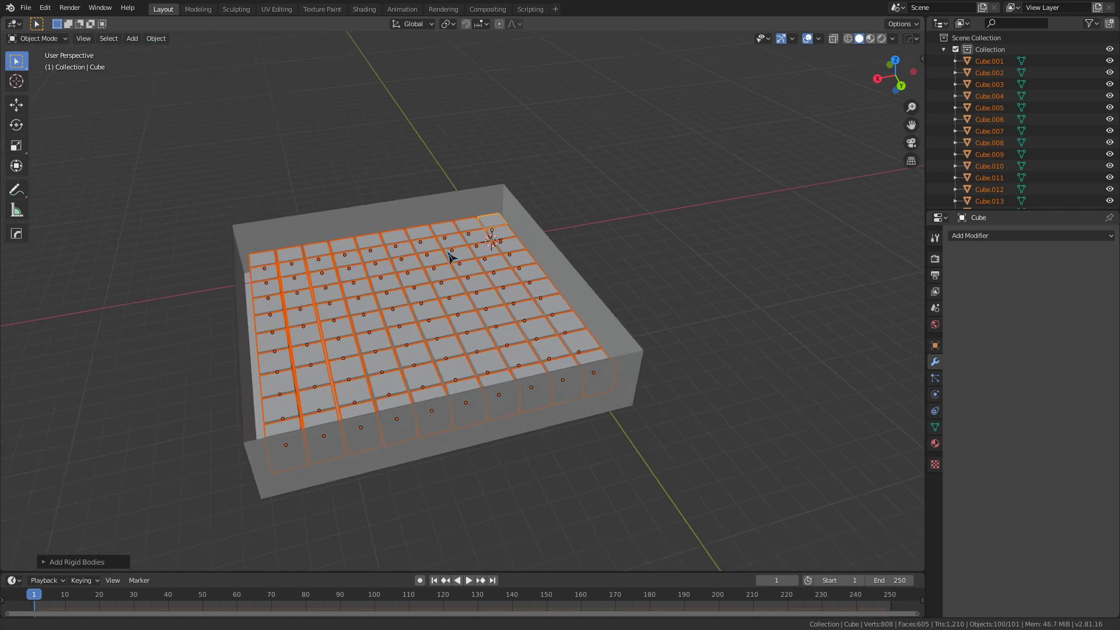
key("space")
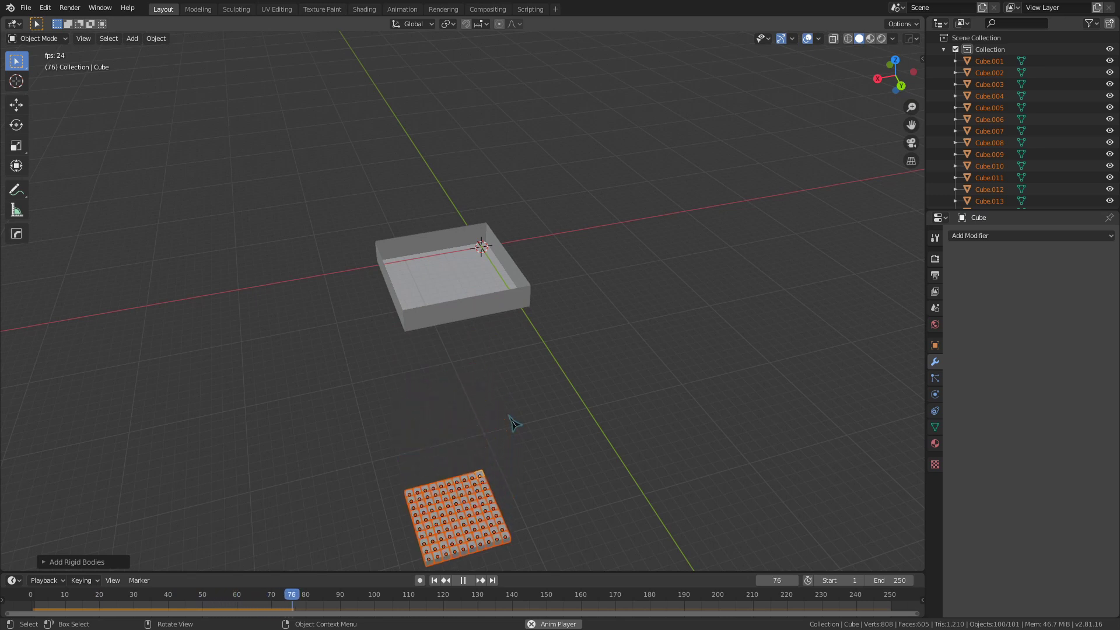
- Rewind to frame 0 and make the box a Passive rigid body with Mesh collision shape
key("space")
left_click_drag(266, 601, 31, 601)
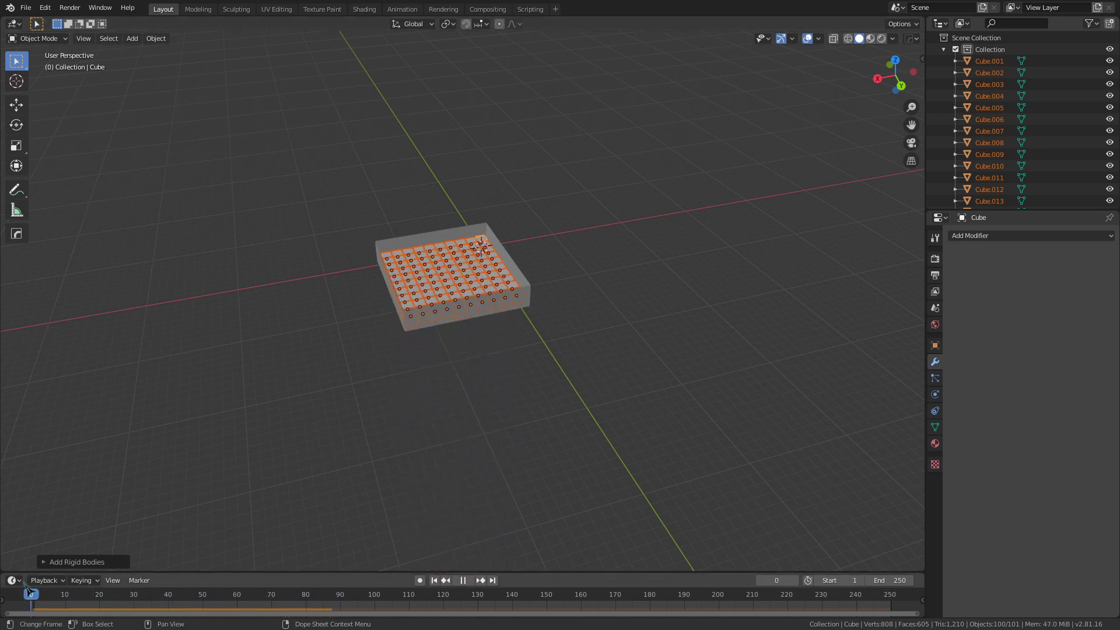
scroll(659, 271, "up", 4)
left_click(659, 271)
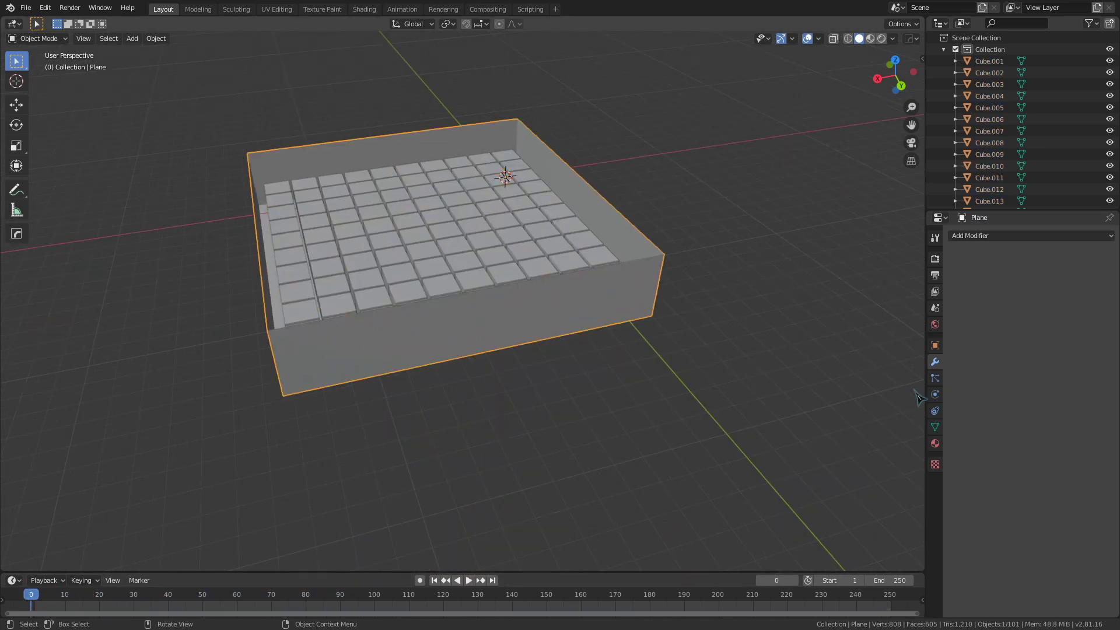
left_click(935, 394)
left_click(1049, 351)
left_click(1046, 382)
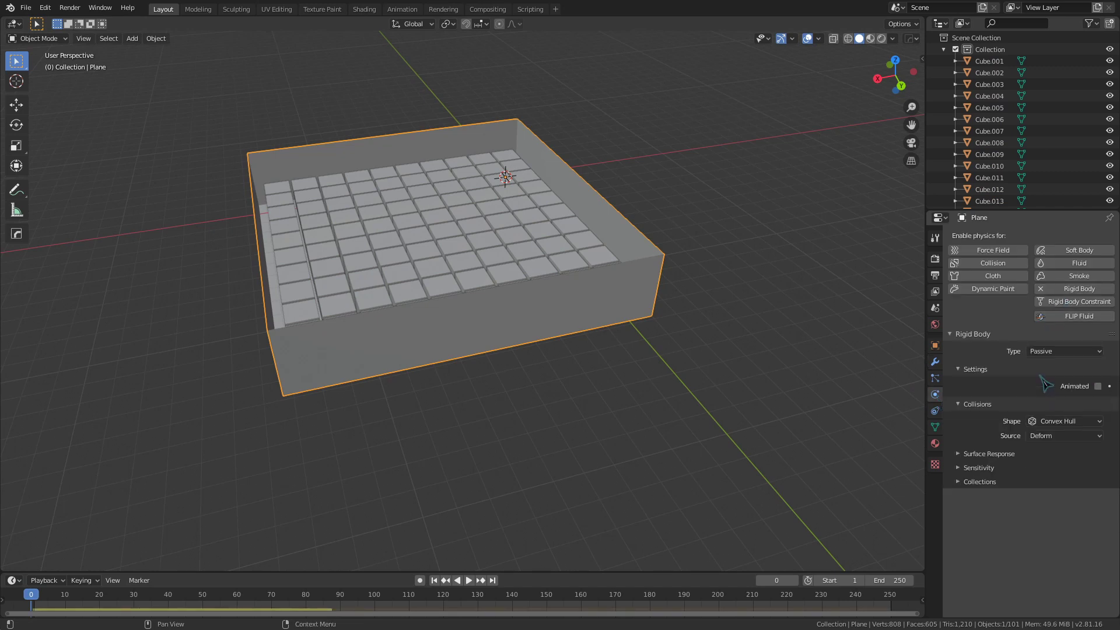
left_click(1063, 421)
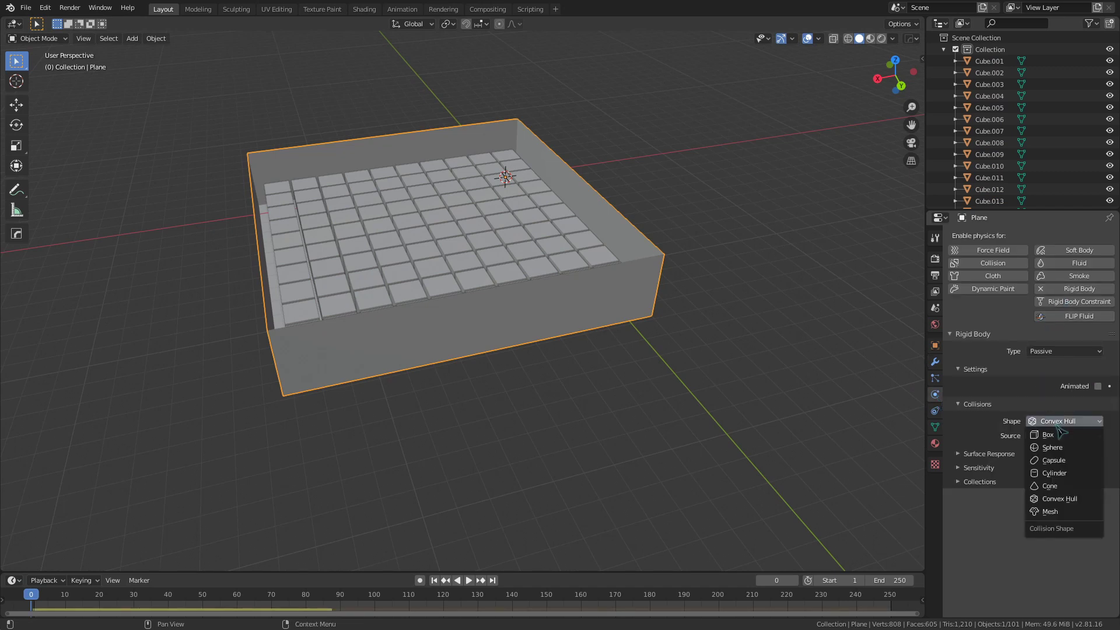
left_click(1061, 519)
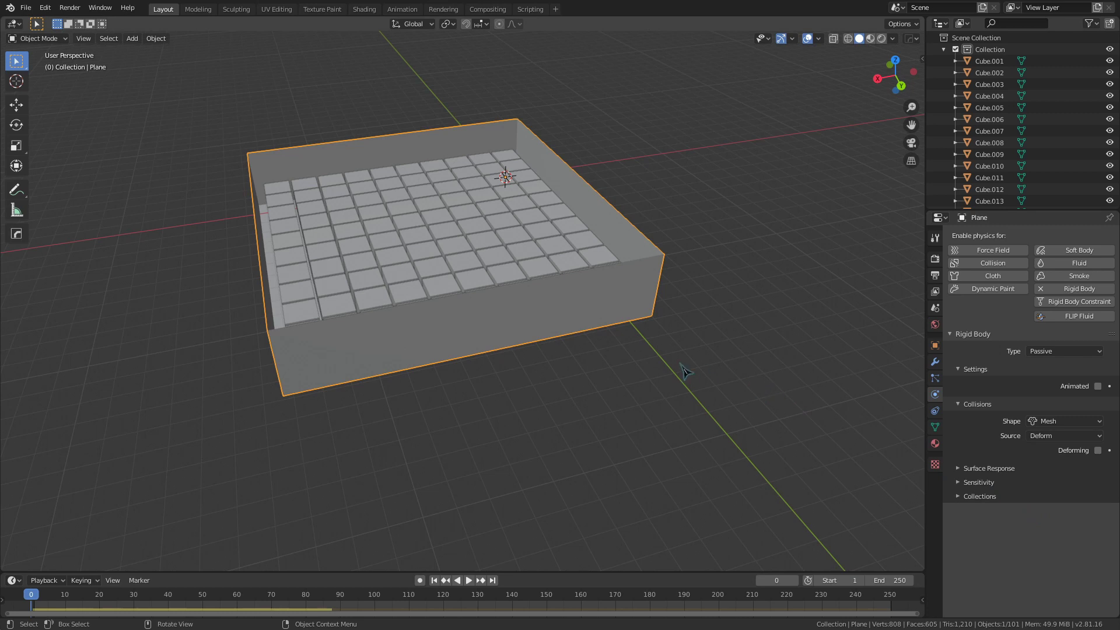
- Play the simulation to check that the cubes now stay inside the box
middle_click_drag(663, 368, 695, 380)
key("space")
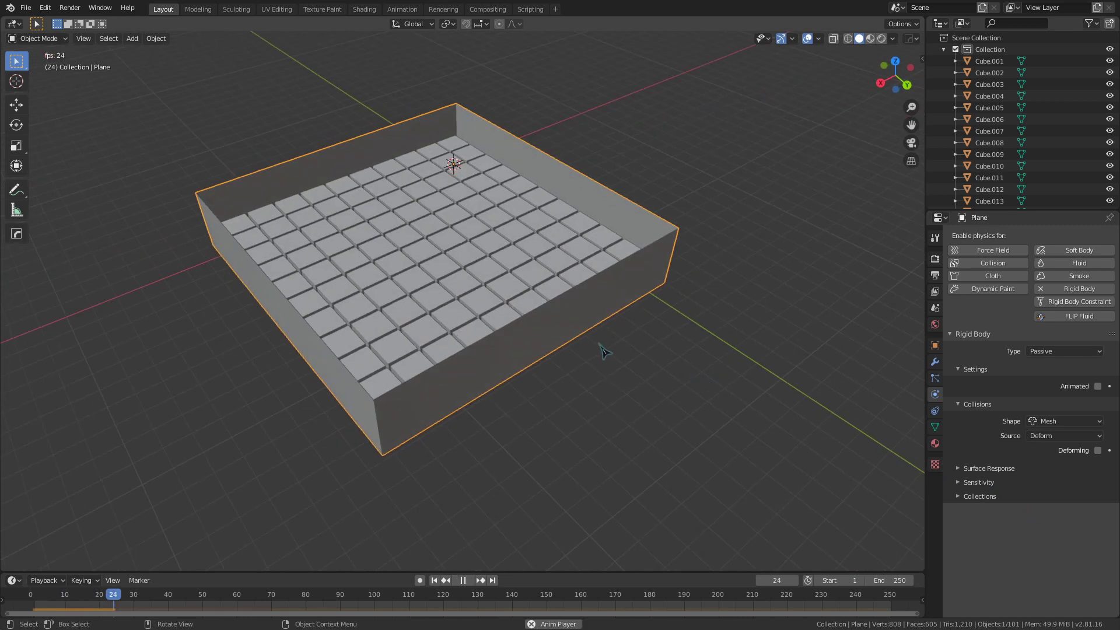
mouse_move(605, 352)
middle_mouse_down()
mouse_move(690, 353)
mouse_move(600, 350)
middle_mouse_up()
- Add a Force field object and raise it along Z above the box
key("Escape")
left_click(607, 447)
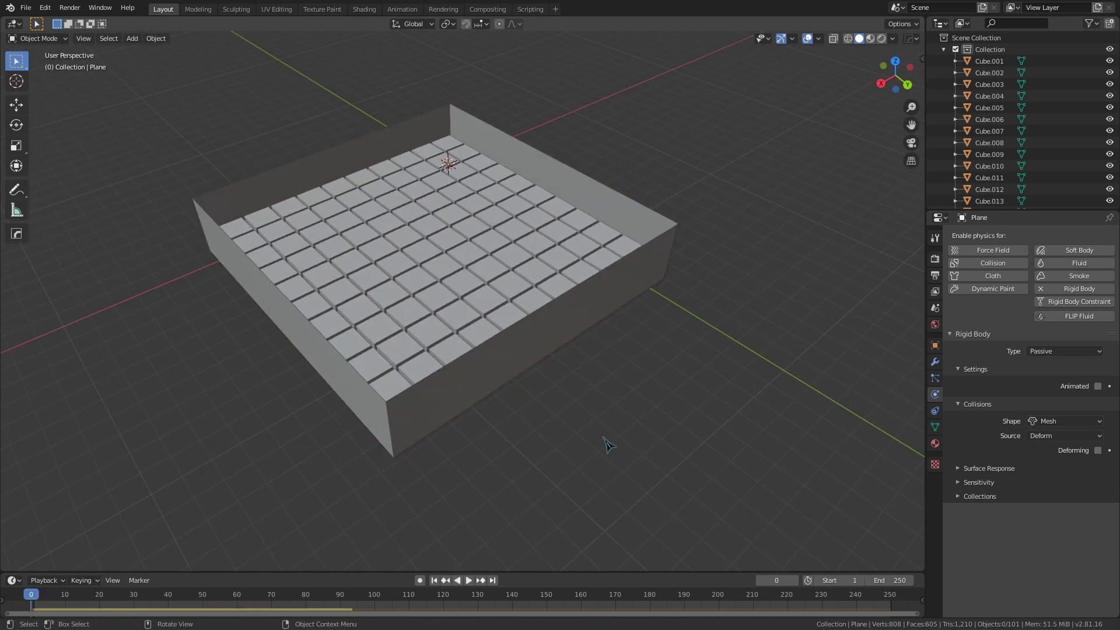
key("shift+a")
mouse_move(601, 453)
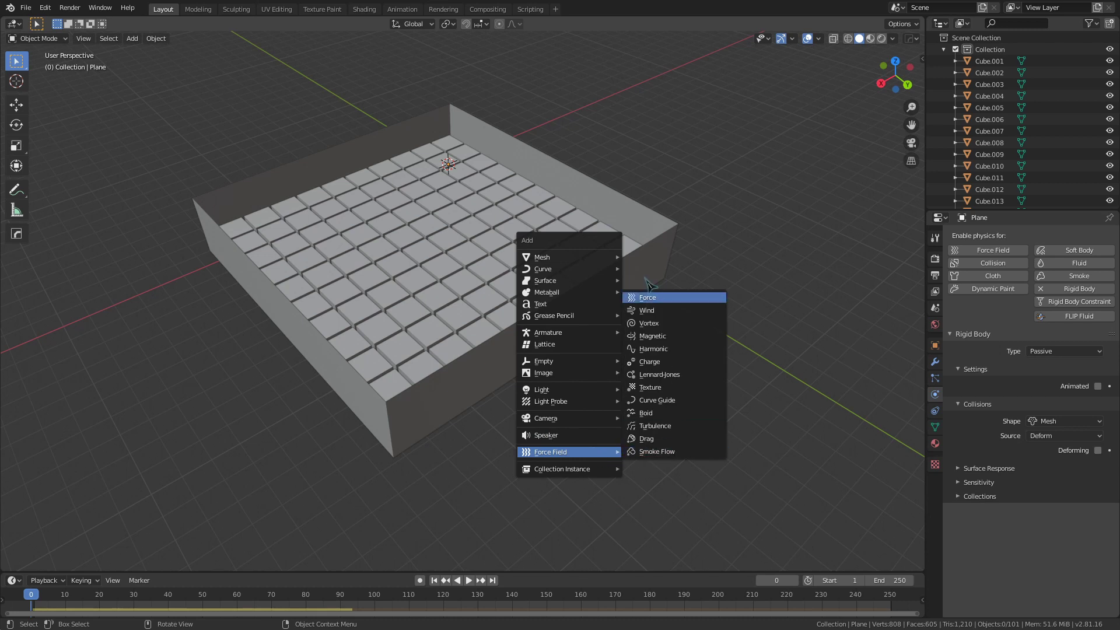
left_click(656, 301)
middle_click_drag(656, 301, 591, 313)
key("g")
key("z")
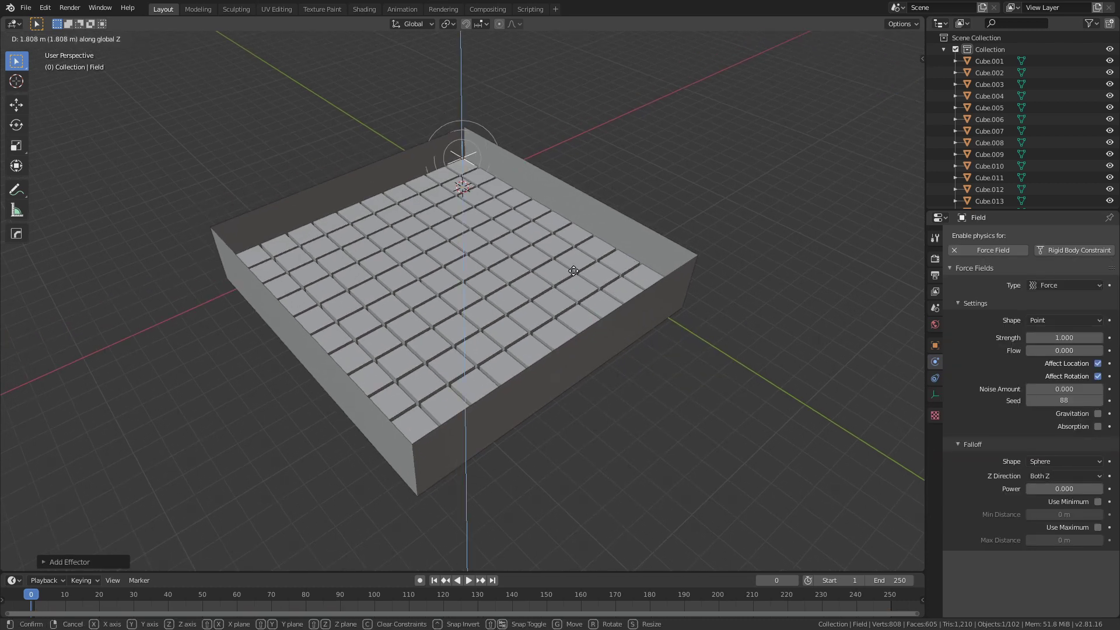
left_click(571, 240)
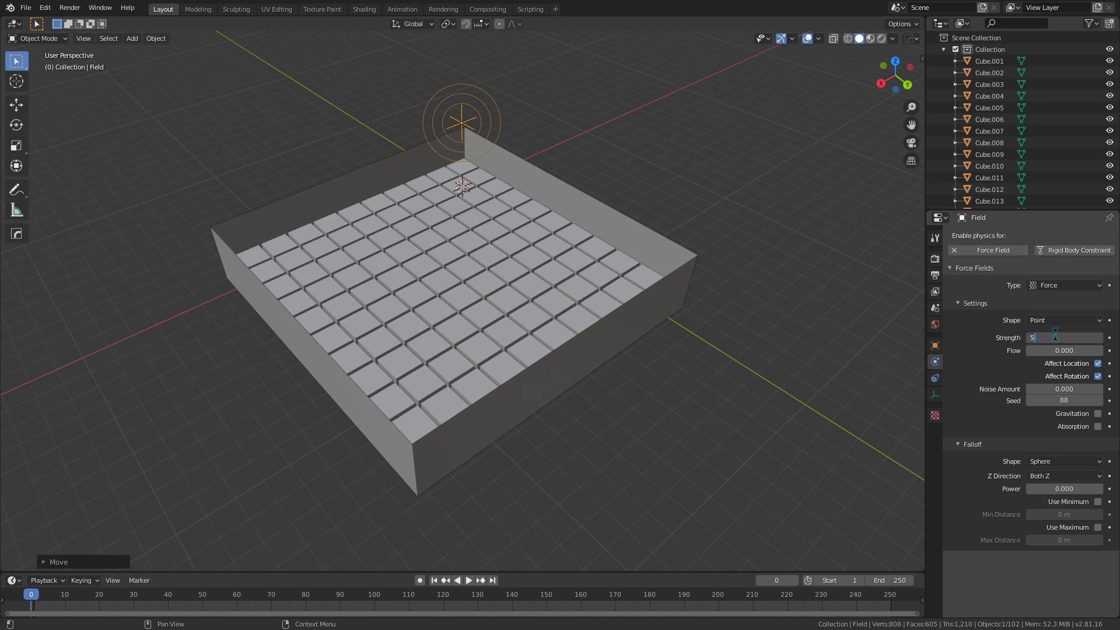
- Commit field Strength 500, play the simulation, and start moving the field horizontally
key("Return")
key("space")
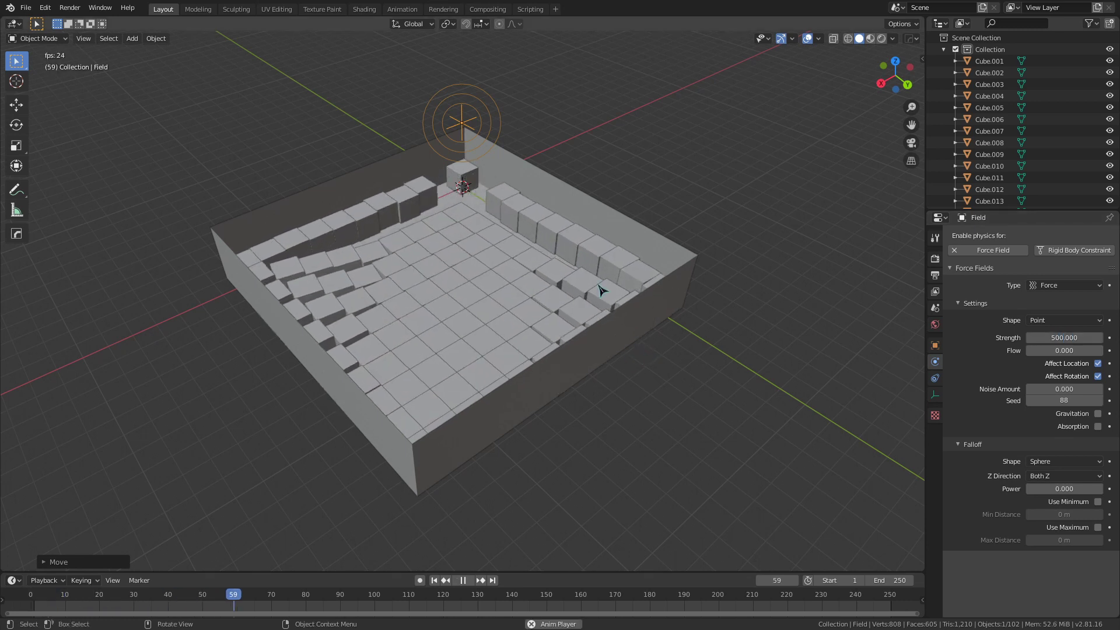
key("g")
key("shift+z")
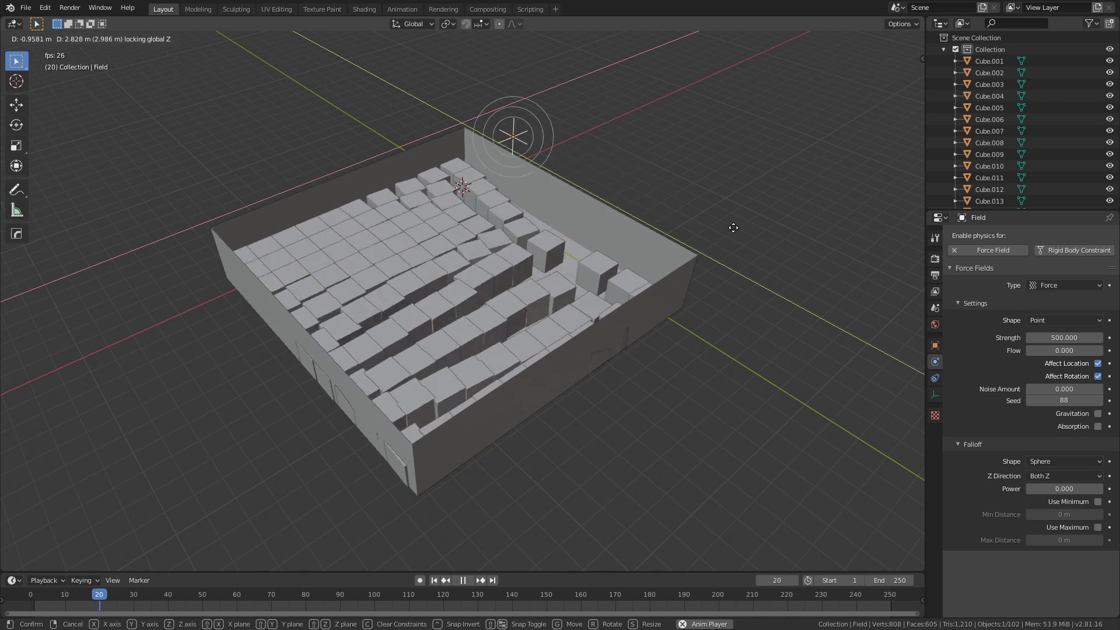
- Insert a LocScale keyframe for the field at frame 0, then advance to frame 59
key("i")
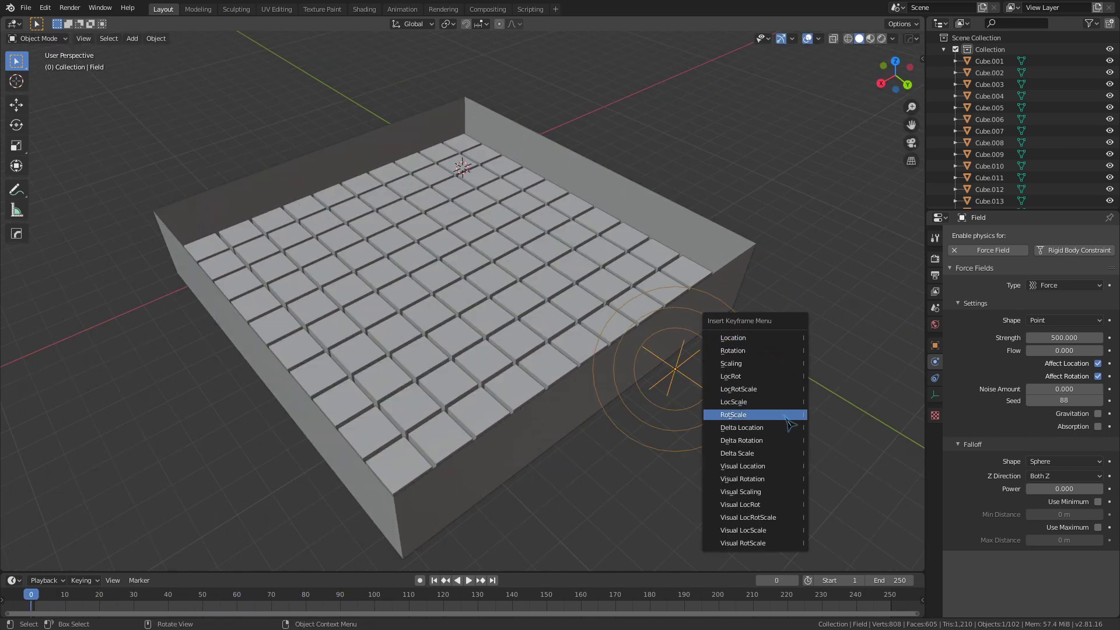
left_click(776, 402)
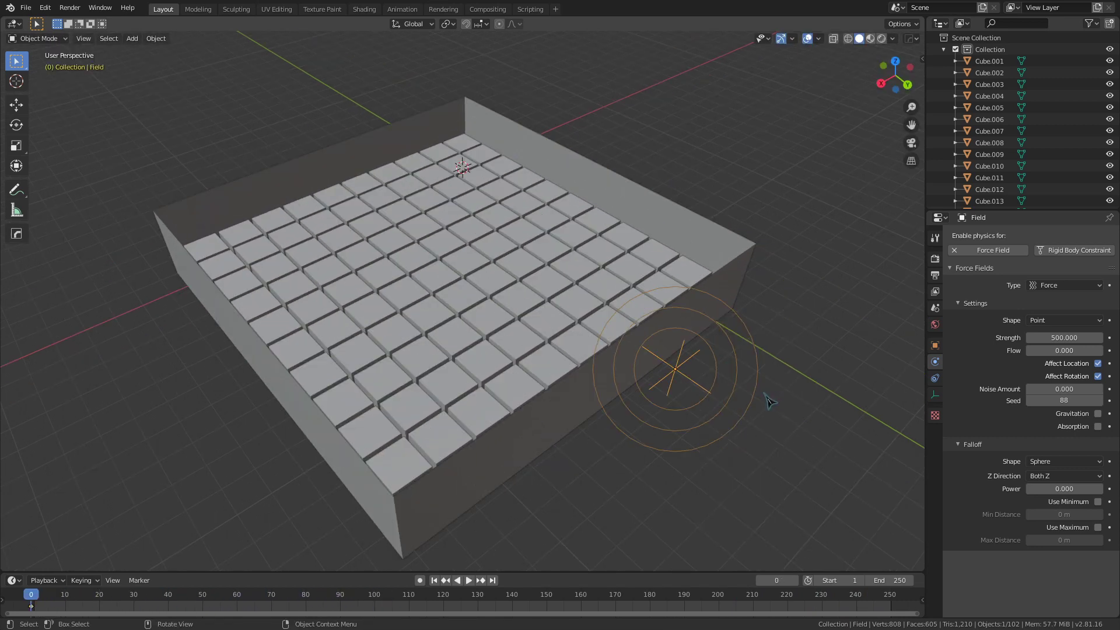
left_click_drag(104, 601, 182, 601)
key("space")
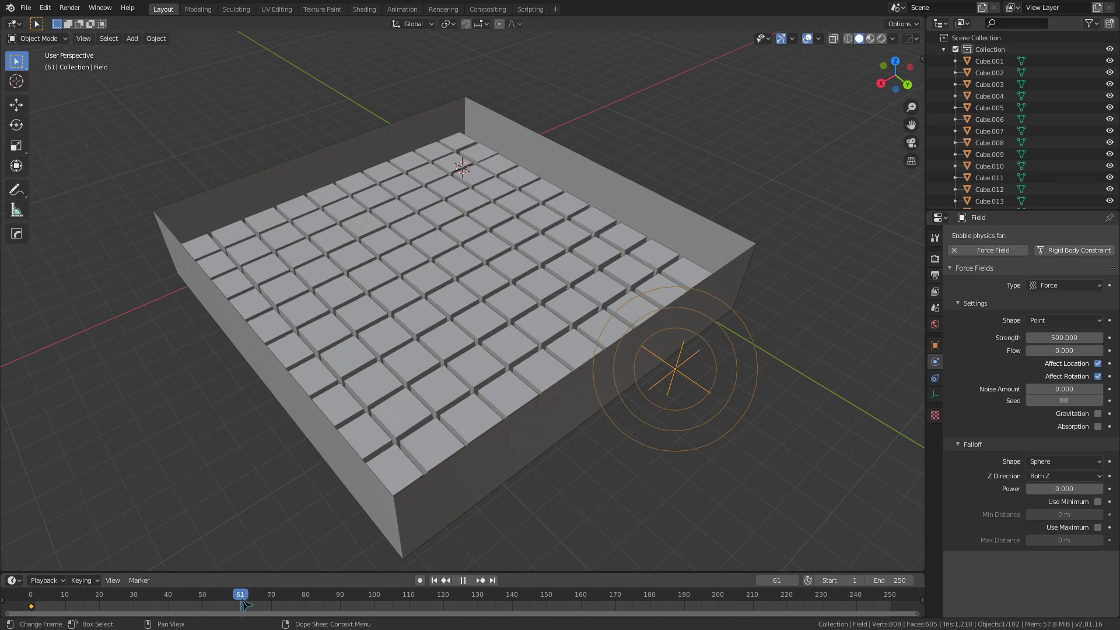
key("space")
- Move the field along Y and keyframe its position at frame 59
key("g")
key("y")
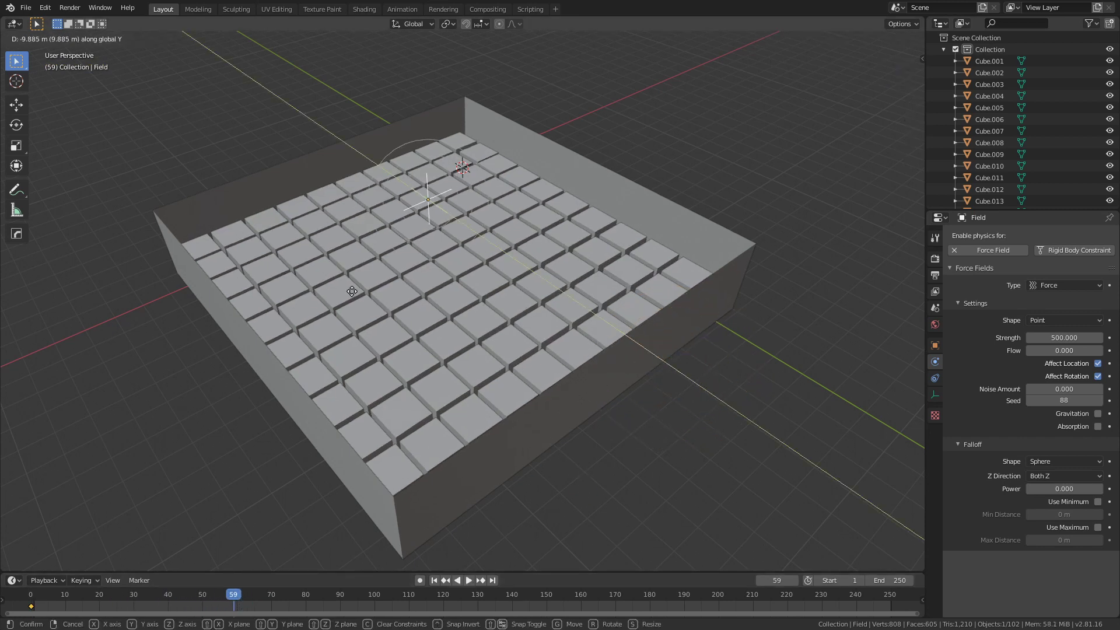
left_click(352, 292)
key("i")
left_click(352, 286)
- Advance to frame 120, move the field along X, and keyframe its position
key("space")
left_click(378, 606)
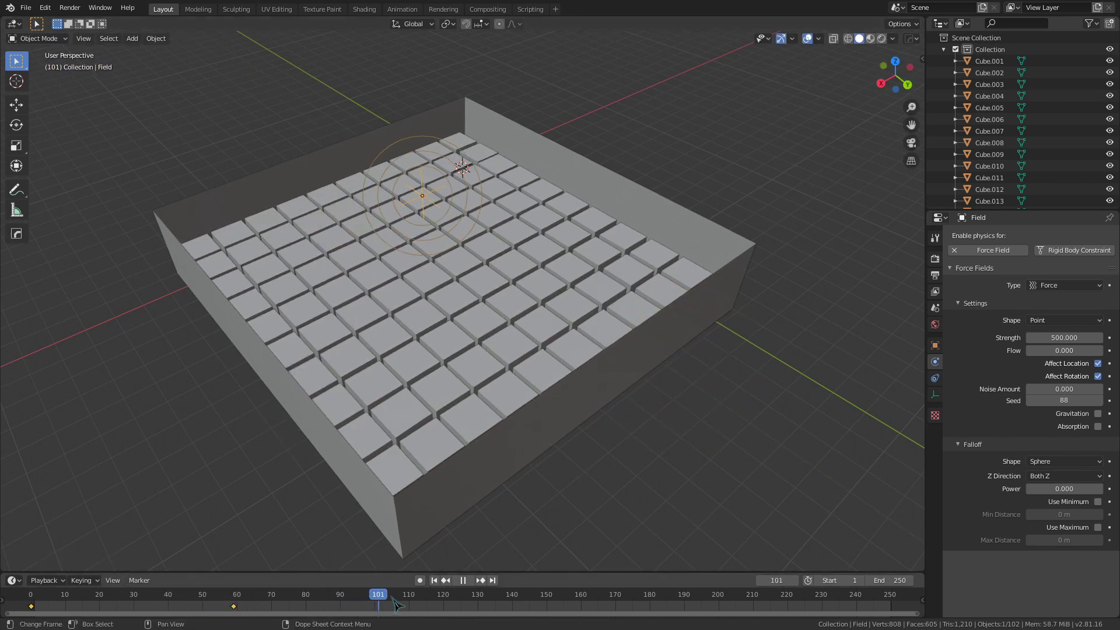
key("space")
middle_click_drag(516, 388, 463, 431)
key("g")
key("x")
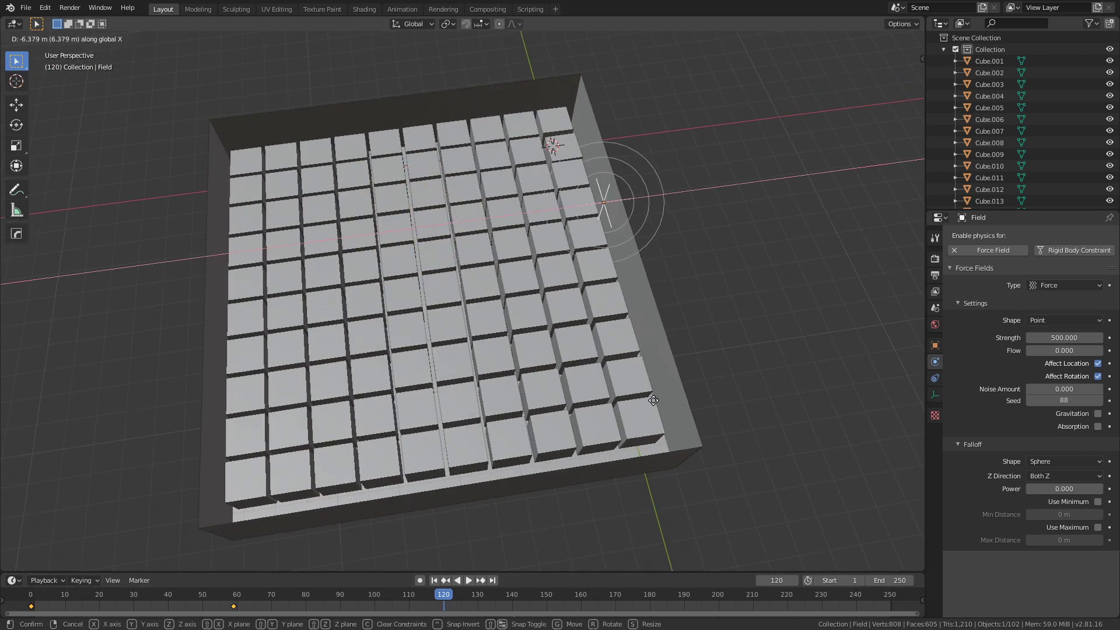
left_click(665, 409)
key("i")
left_click(665, 401)
- Rewind to frame 0 and play the simulation with the animated field
left_click_drag(776, 580, 932, 580)
middle_click_drag(846, 490, 738, 420)
key("space")
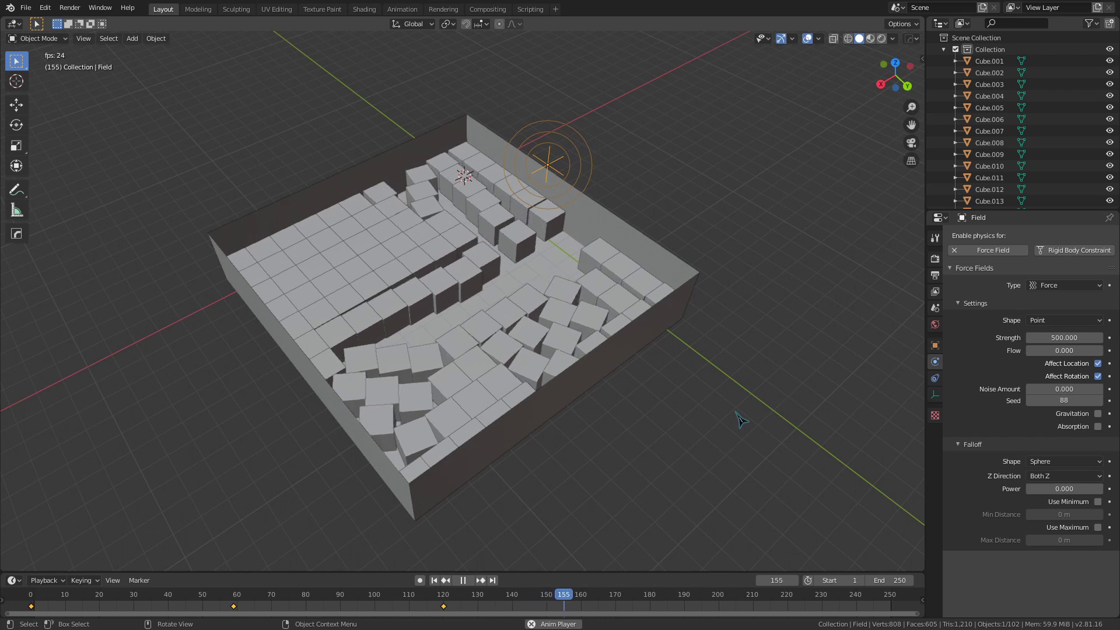
- Stop playback around frame 197 once the cubes lie scattered across the box floor
key("space")
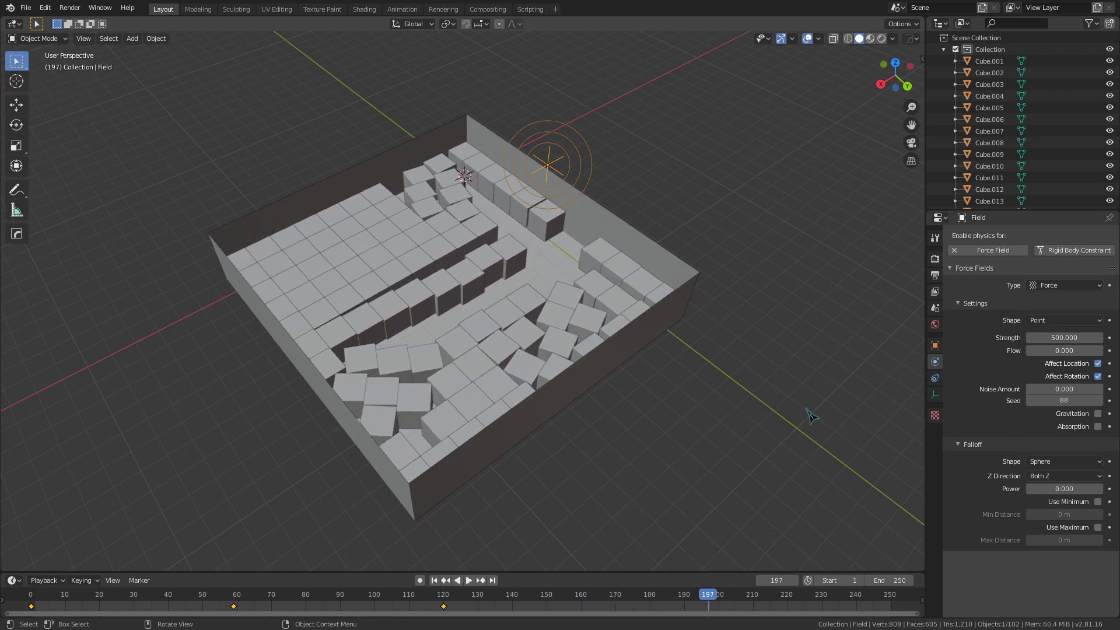